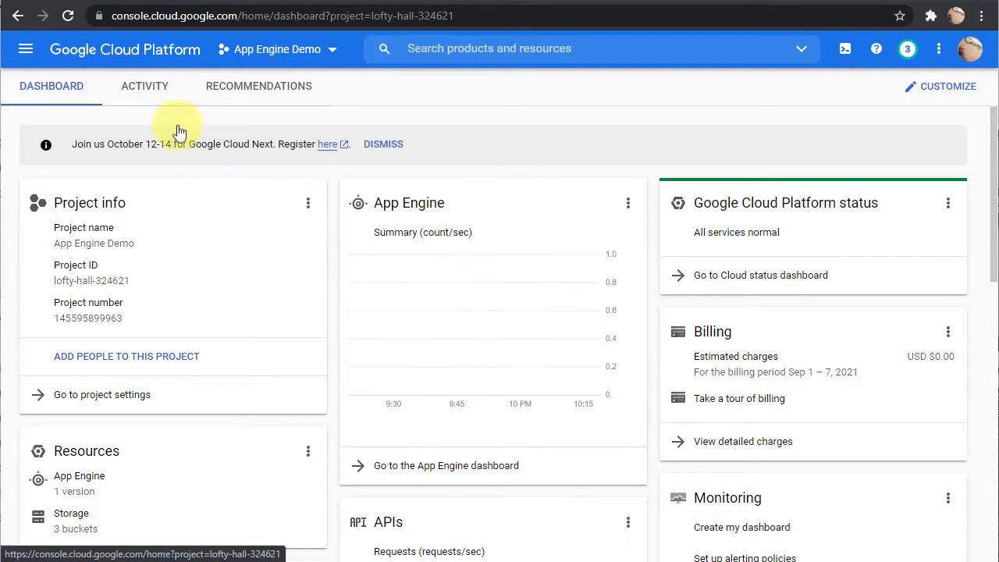
# Go to IAM & Admin > Identity & Organization from the navigation menu.
pyautogui.click(28, 53)
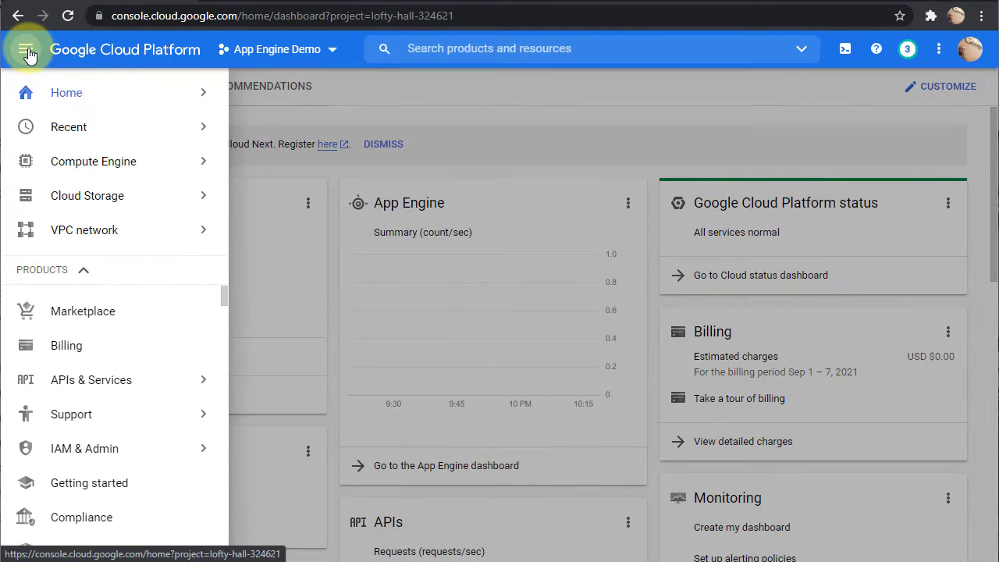
pyautogui.moveTo(94, 448)
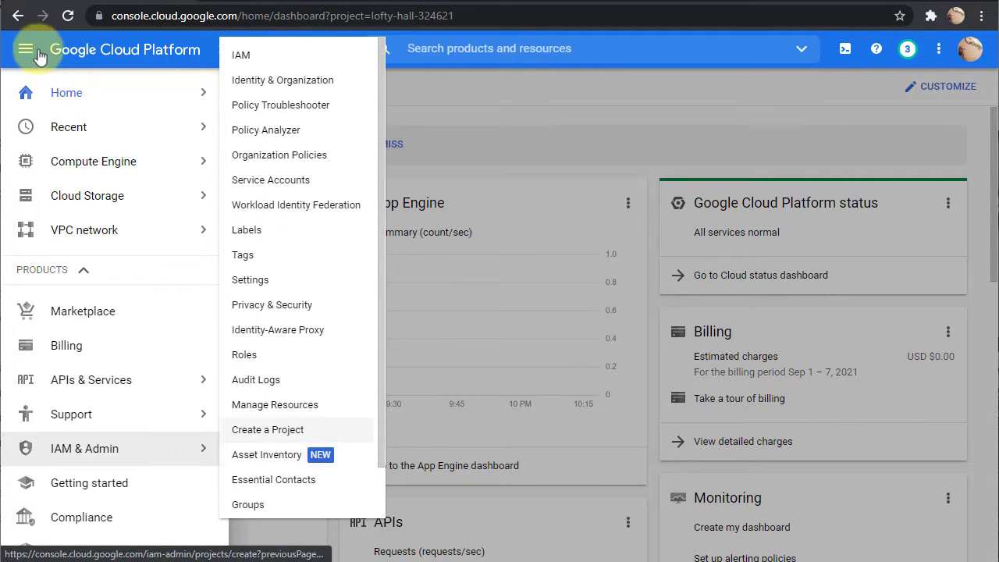
pyautogui.click(305, 81)
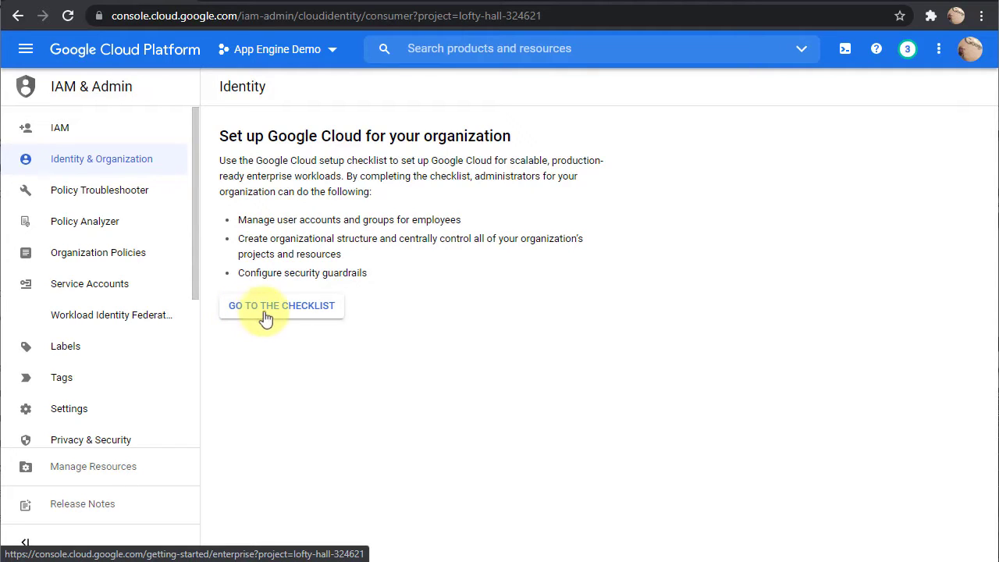
# Open the Google Cloud setup checklist and review its ten foundation tasks.
pyautogui.click(269, 316)
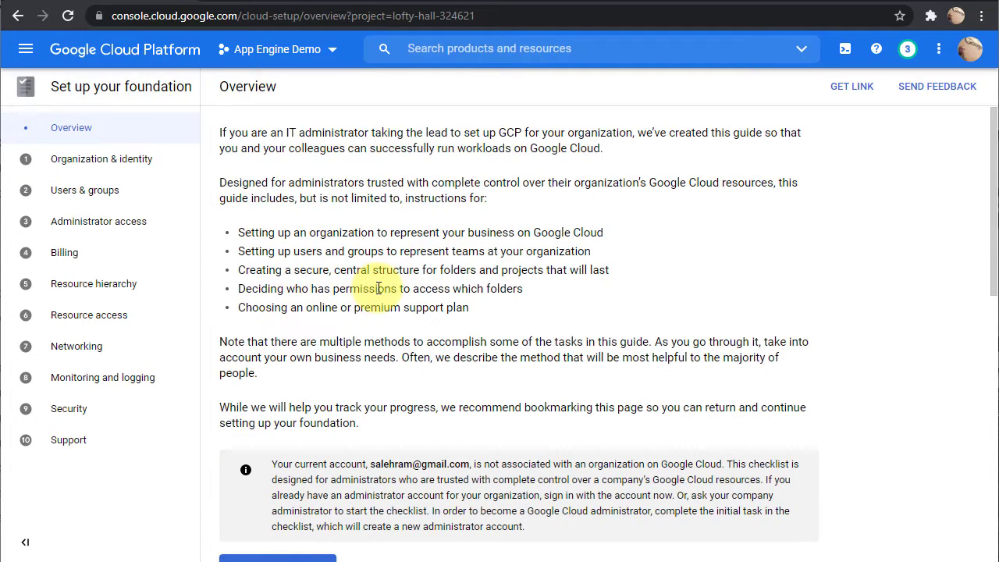
pyautogui.scroll(-8, 377, 288)
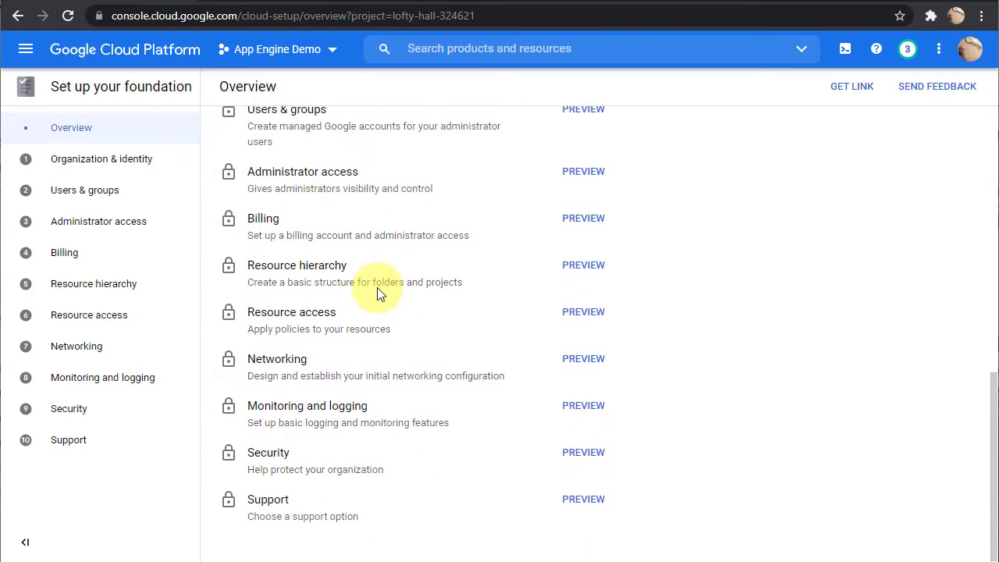
pyautogui.scroll(2, 304, 328)
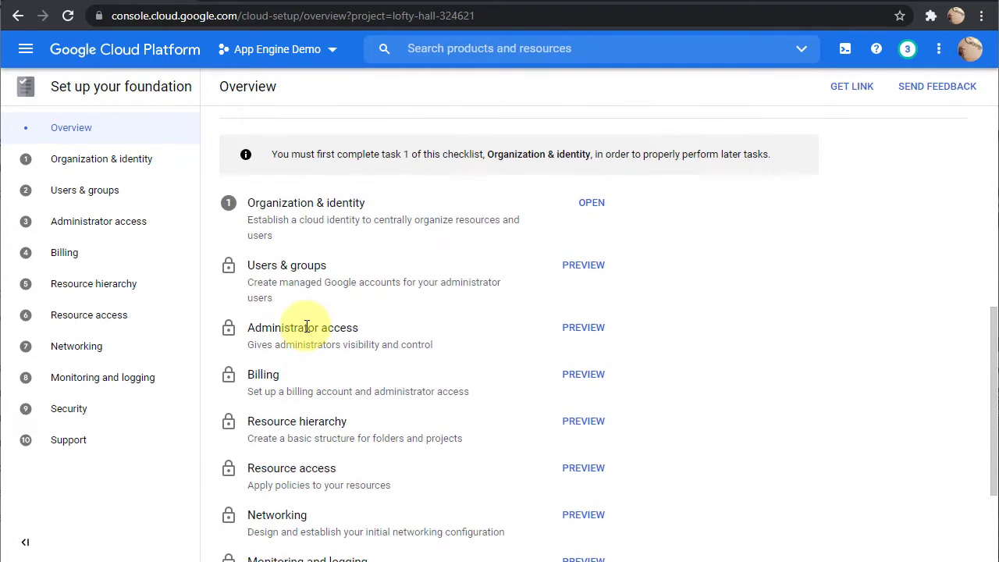
pyautogui.scroll(-2, 307, 327)
pyautogui.scroll(1, 307, 326)
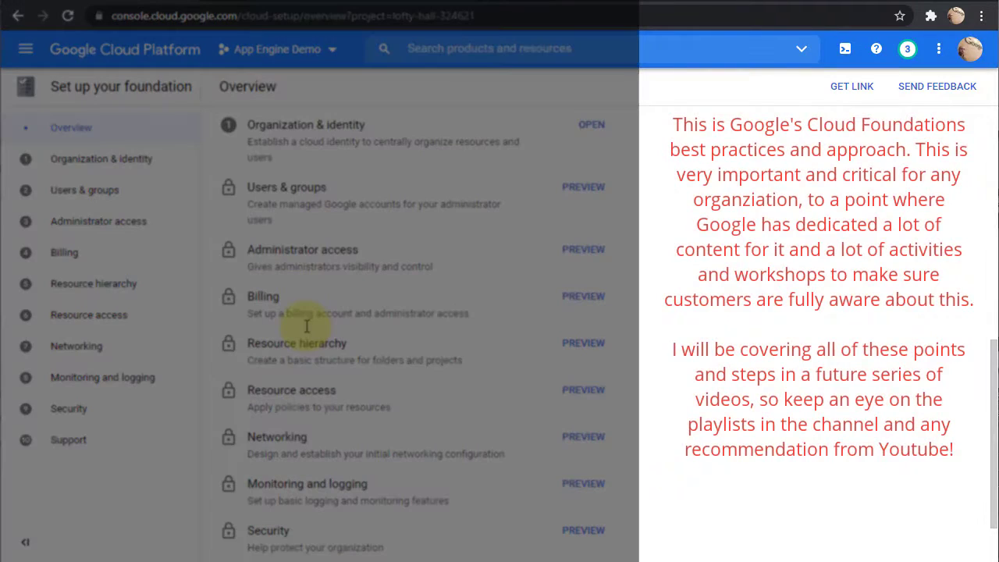
pyautogui.scroll(-1, 312, 257)
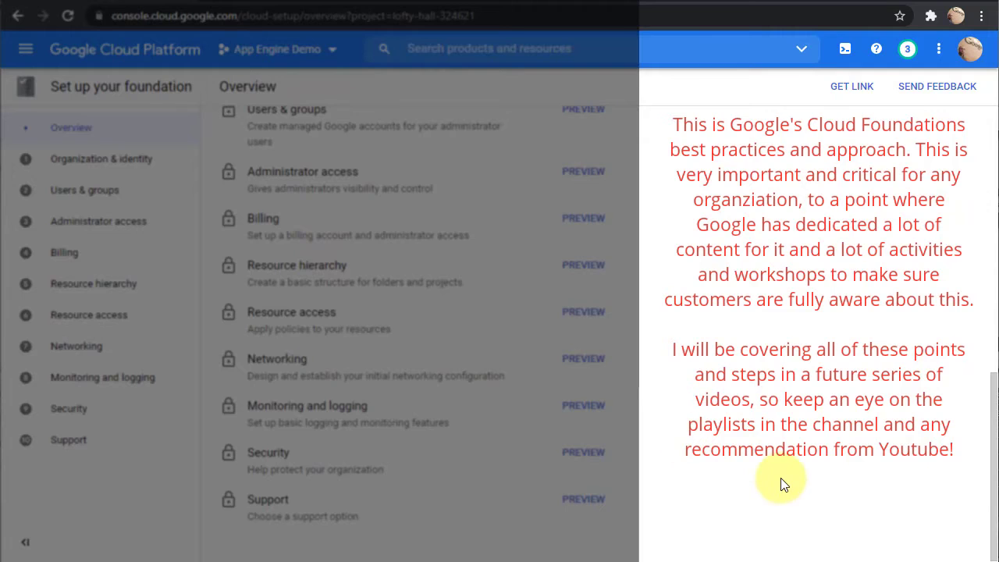
pyautogui.scroll(3, 780, 478)
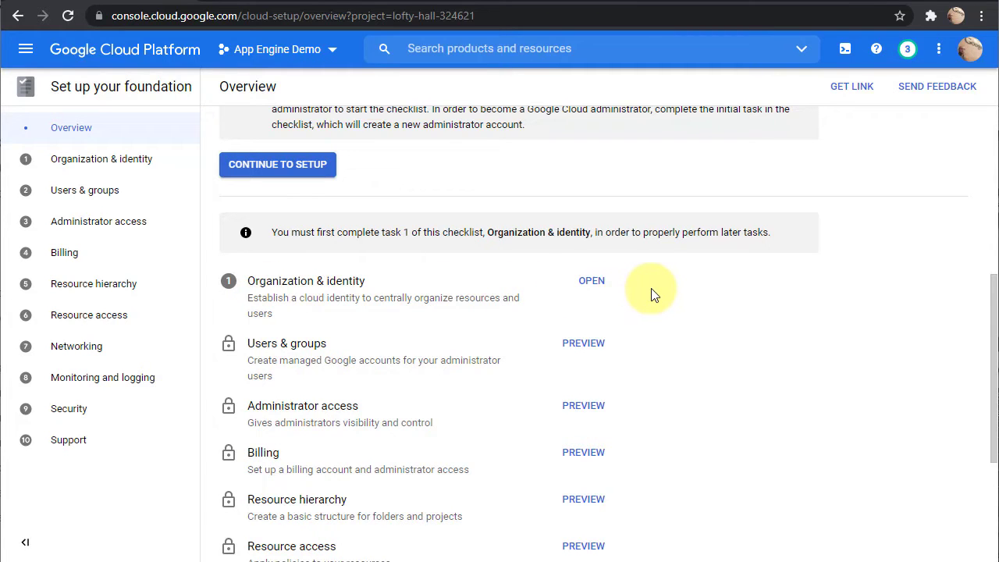
# Read the Organization & identity task and start the free Cloud Identity sign-up.
pyautogui.click(587, 281)
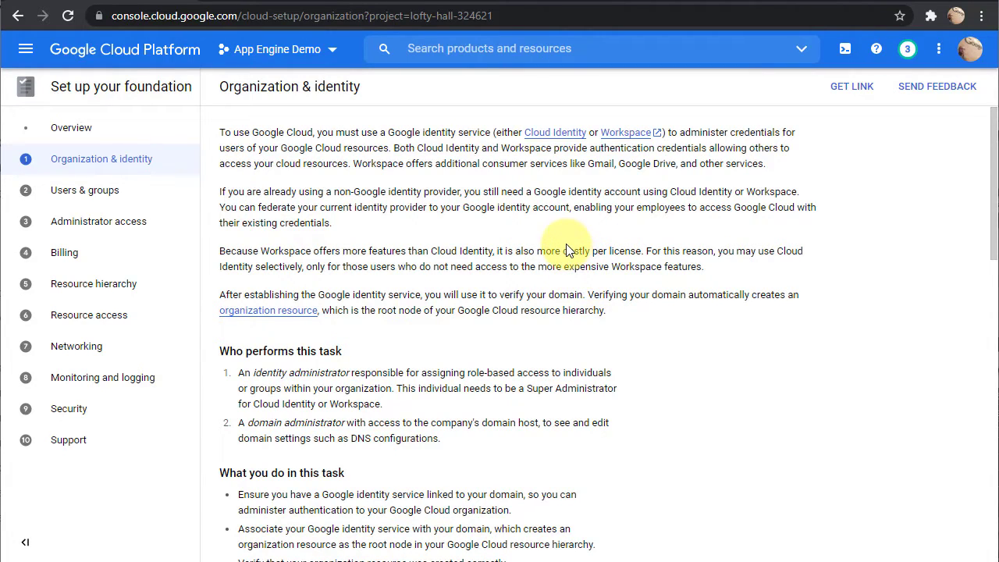
pyautogui.scroll(-2, 538, 355)
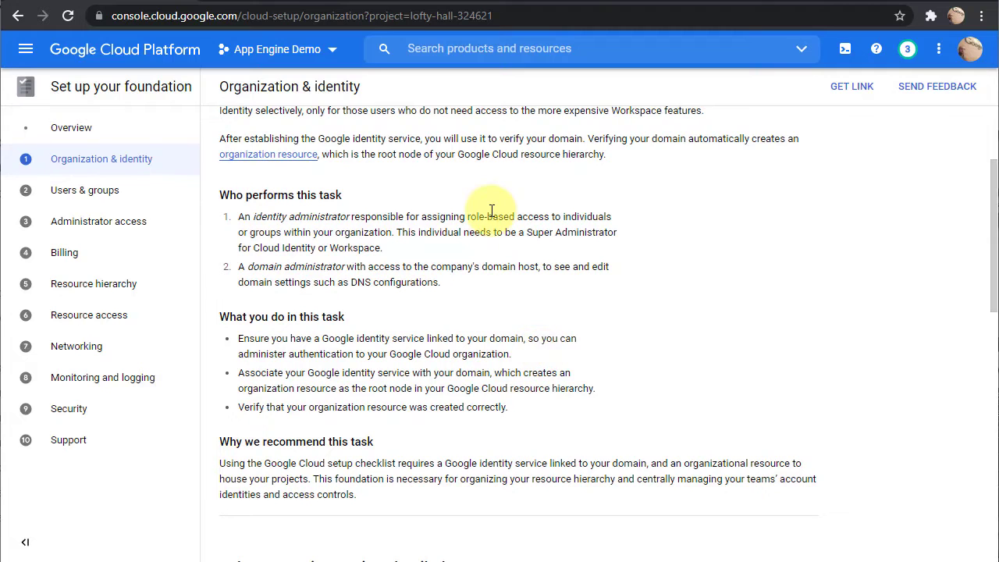
pyautogui.scroll(-1, 490, 215)
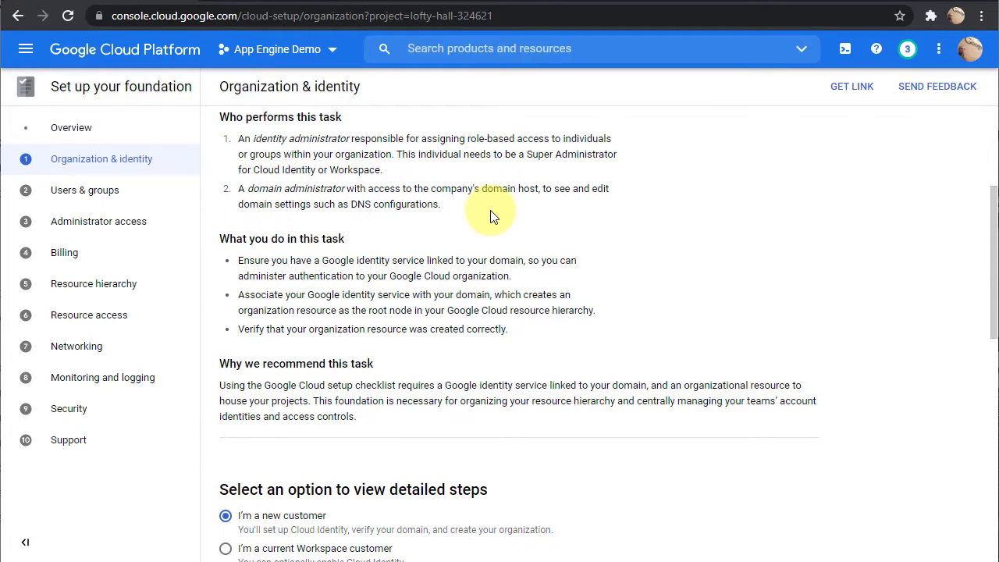
pyautogui.scroll(-3, 490, 210)
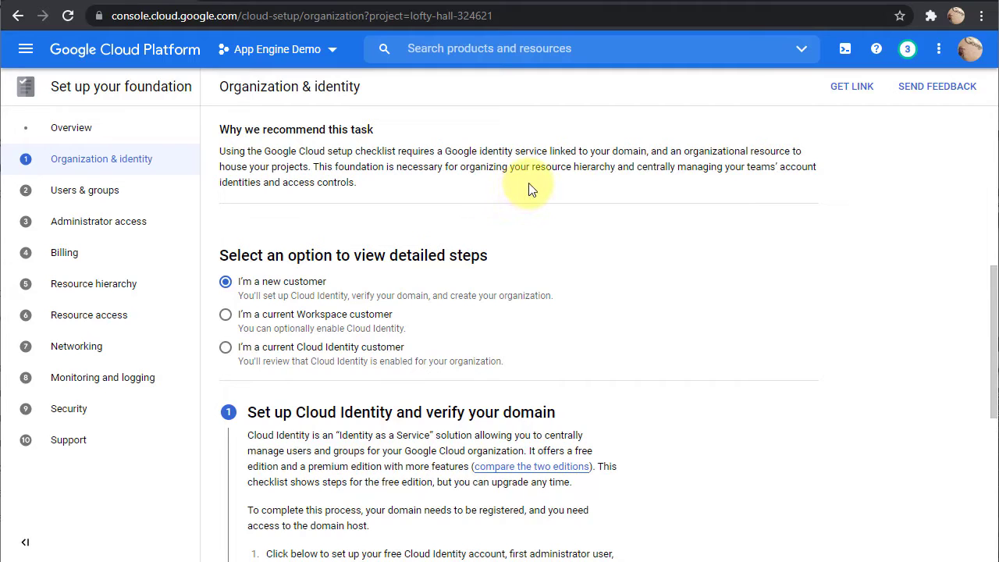
pyautogui.scroll(-1, 529, 190)
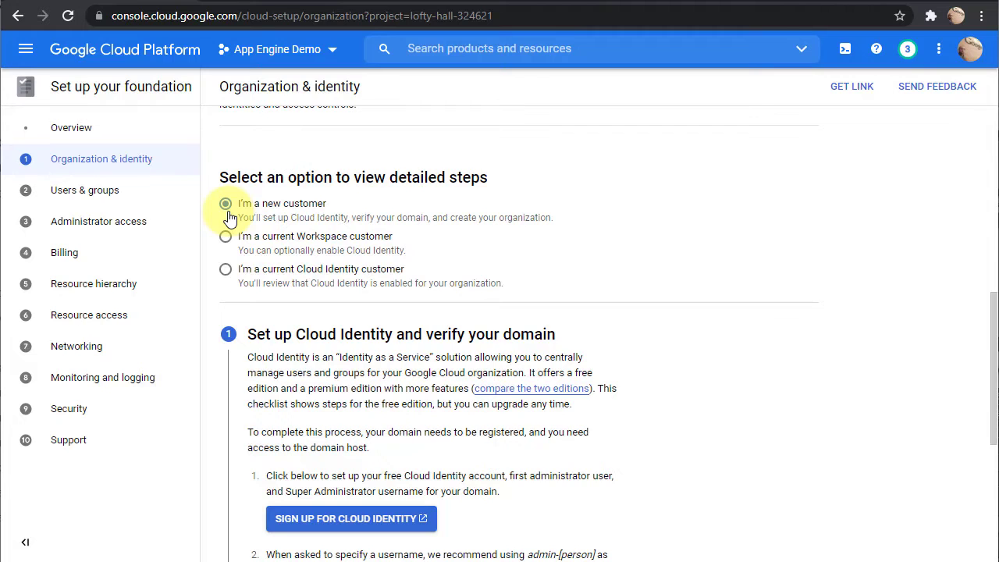
pyautogui.scroll(-3, 229, 217)
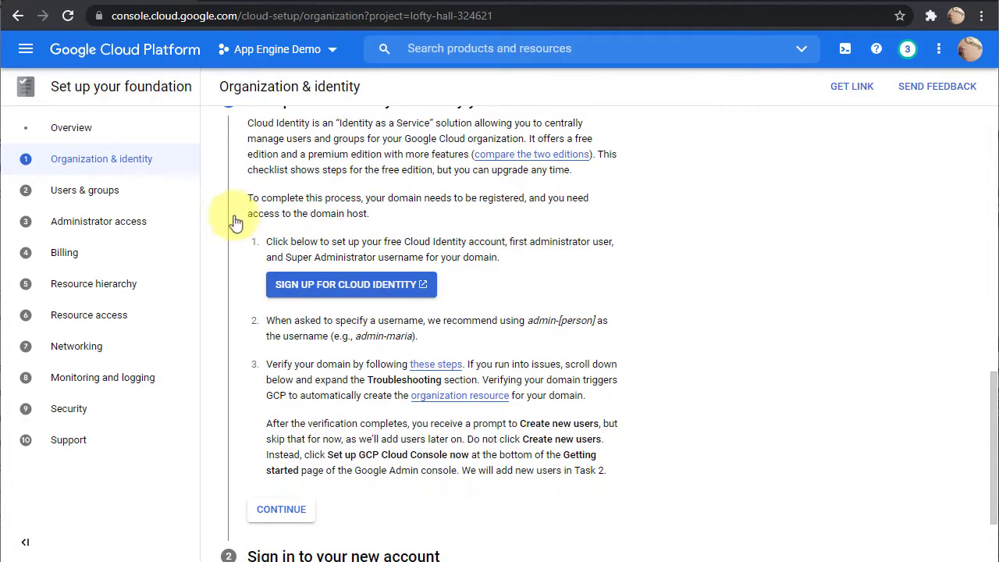
pyautogui.click(333, 294)
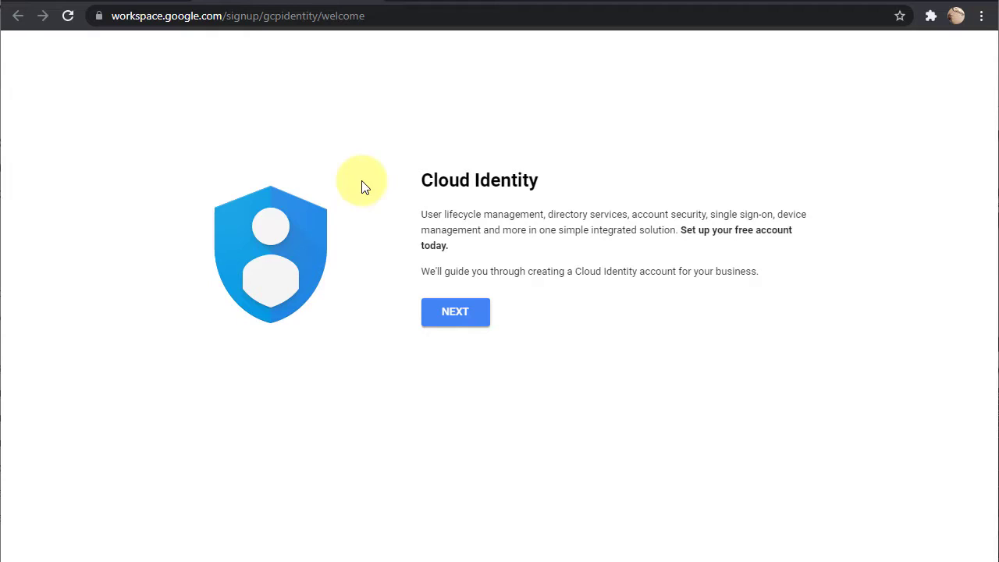
# Enter business name 'Testing Realm' with 'Just you' as the number of employees.
pyautogui.click(453, 315)
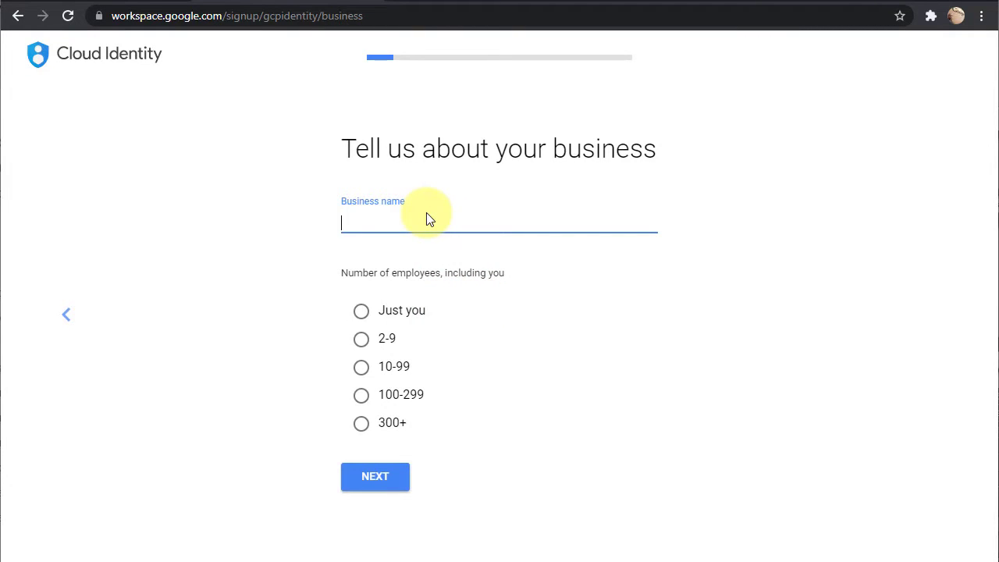
pyautogui.click(395, 219)
pyautogui.write('Testing Realm')
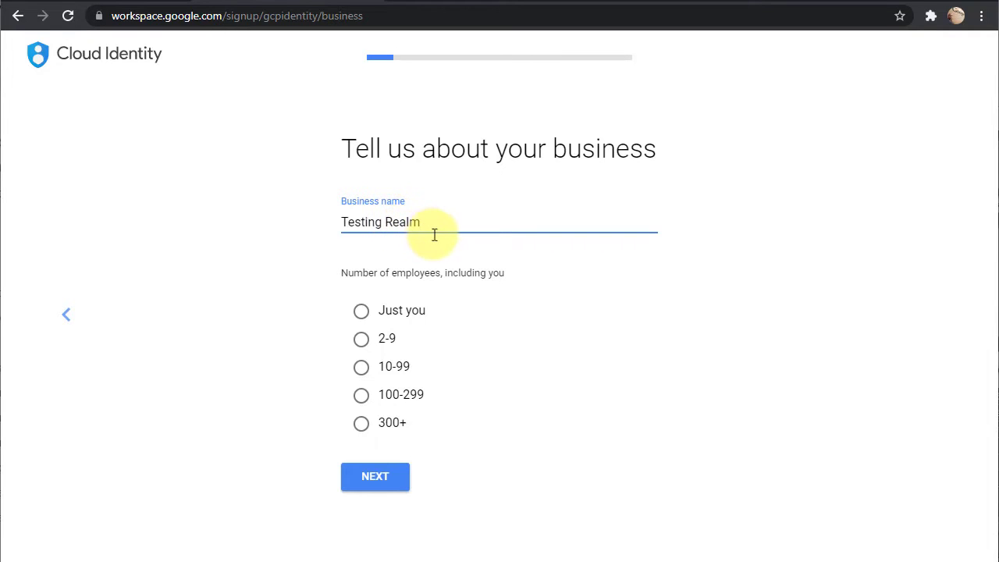
pyautogui.click(361, 310)
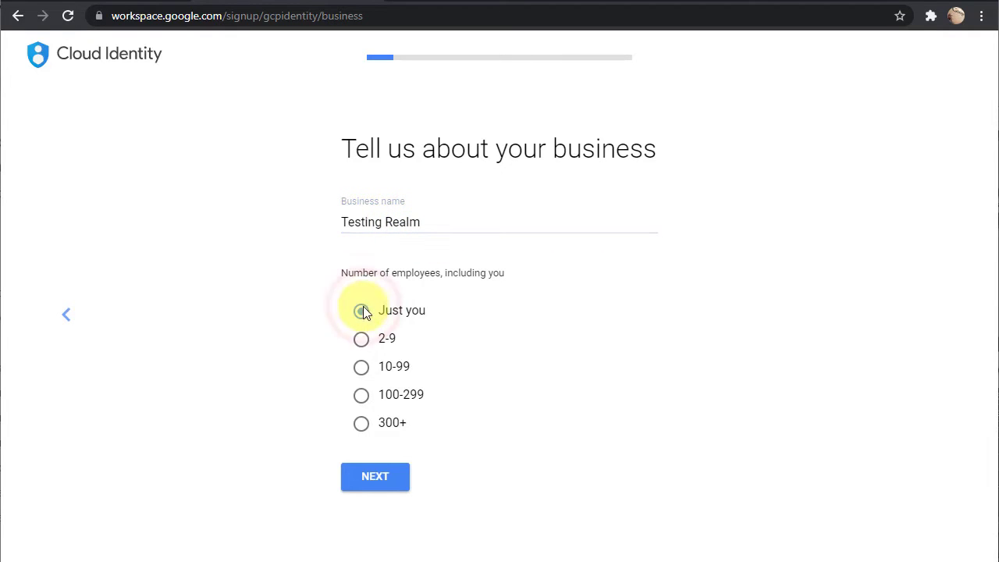
pyautogui.click(355, 474)
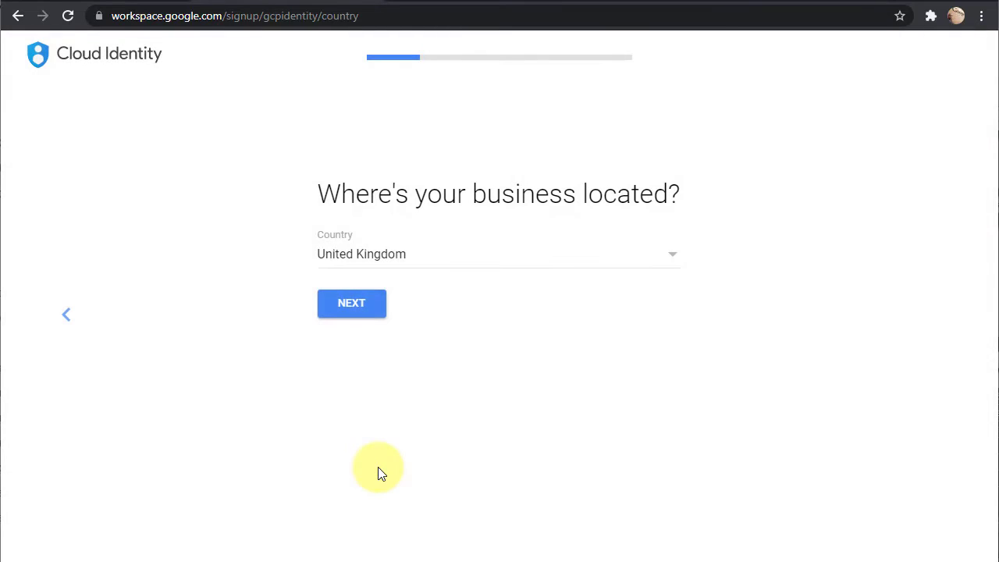
# Keep United Kingdom as the location and enter the contact email address.
pyautogui.click(351, 258)
pyautogui.click(241, 201)
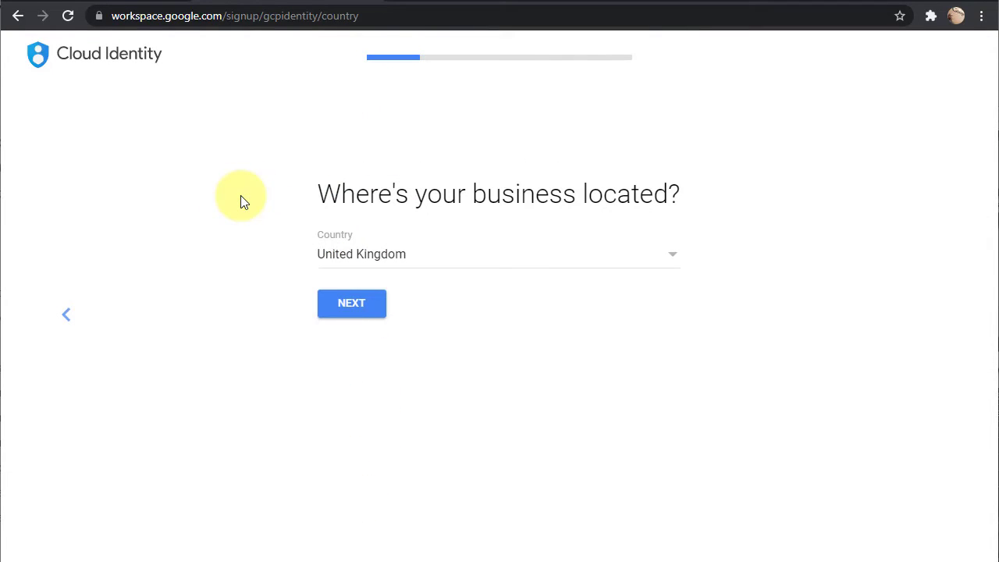
pyautogui.click(361, 303)
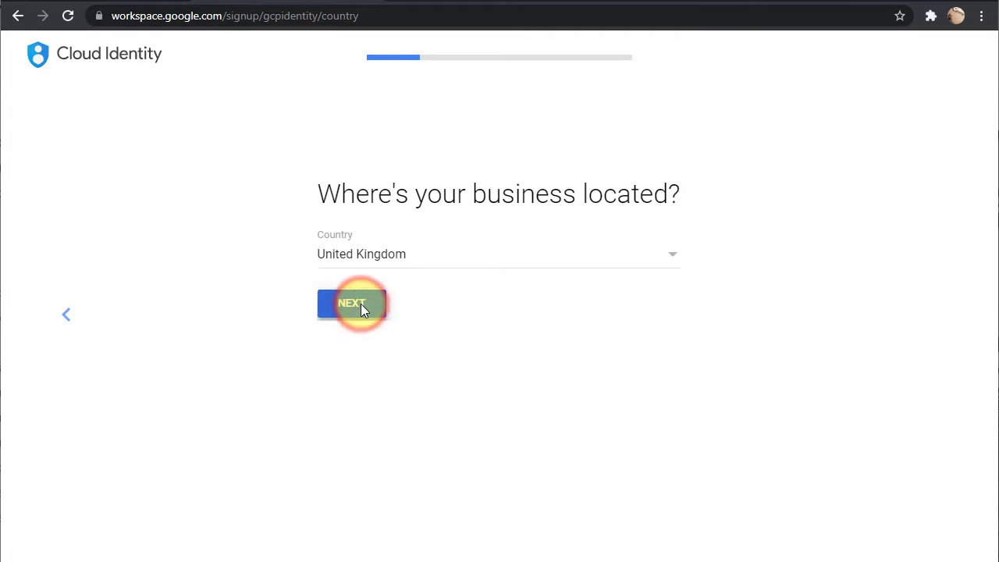
pyautogui.click(366, 303)
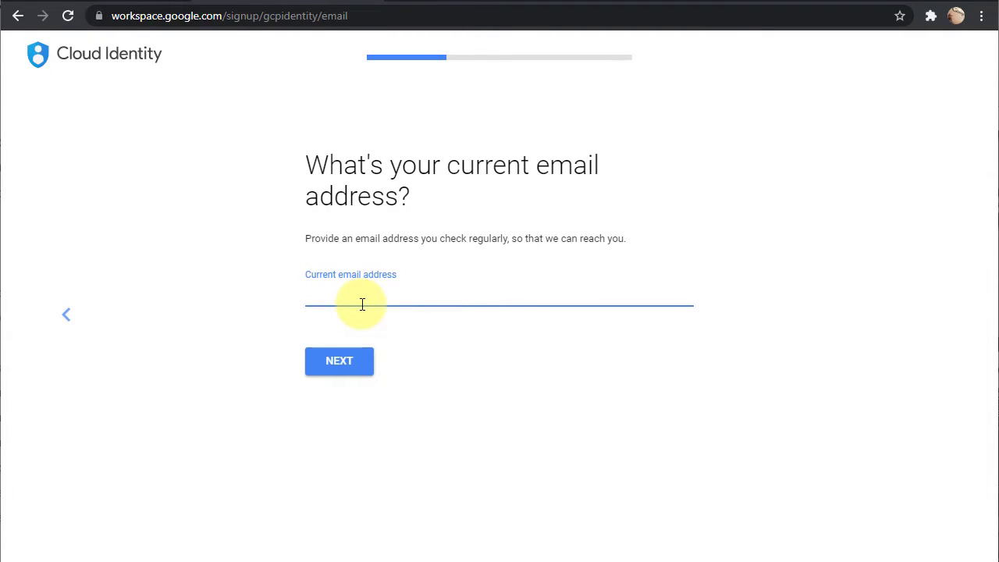
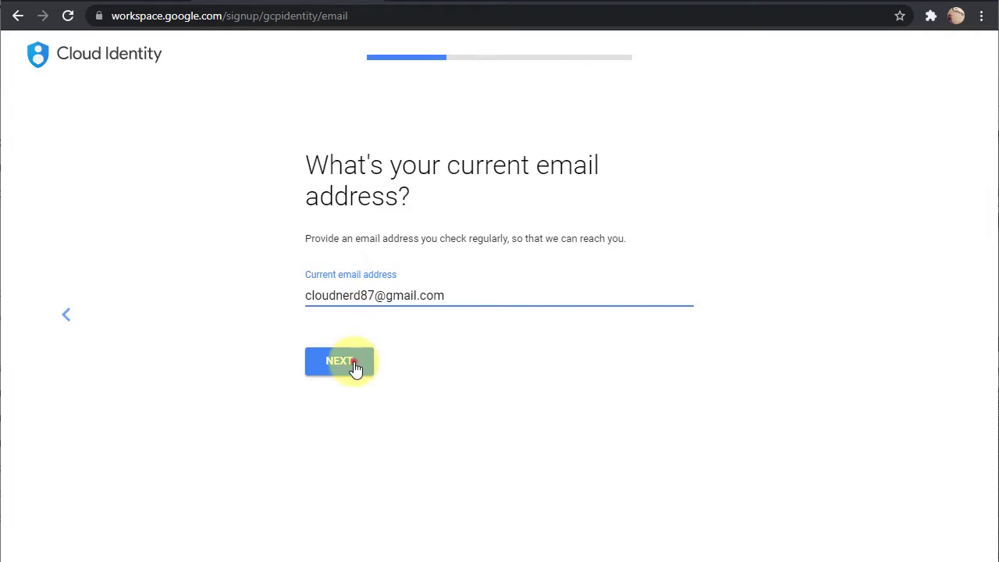
pyautogui.click(356, 365)
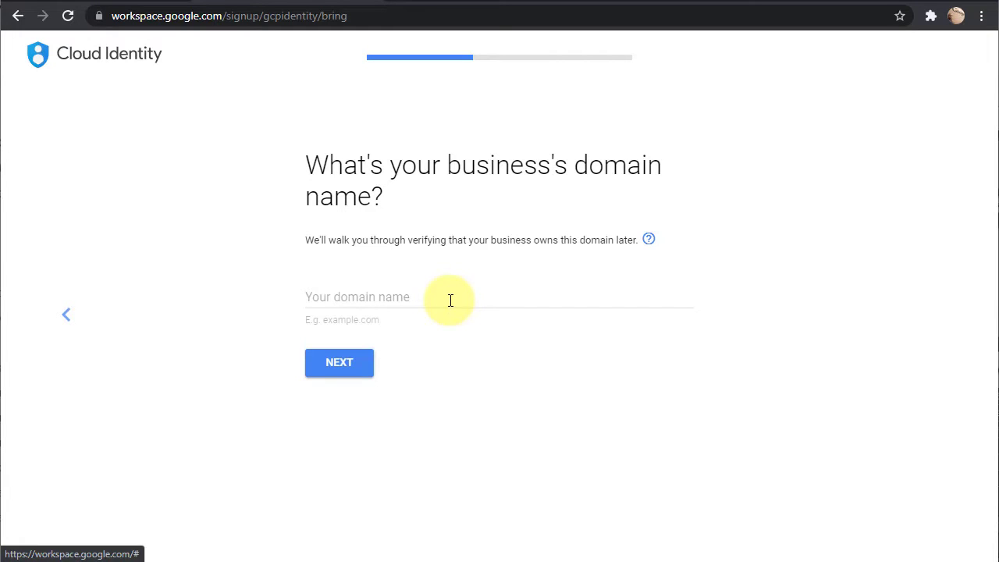
# Register cloudrealmtech.com as the business domain and submit the admin's first and last name.
pyautogui.click(450, 300)
pyautogui.write('test')
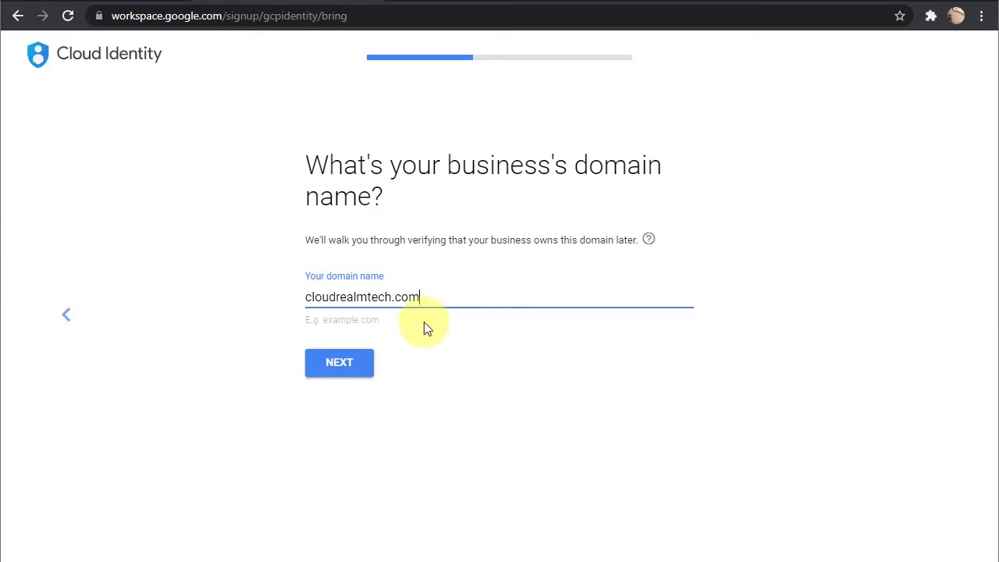
pyautogui.click(356, 362)
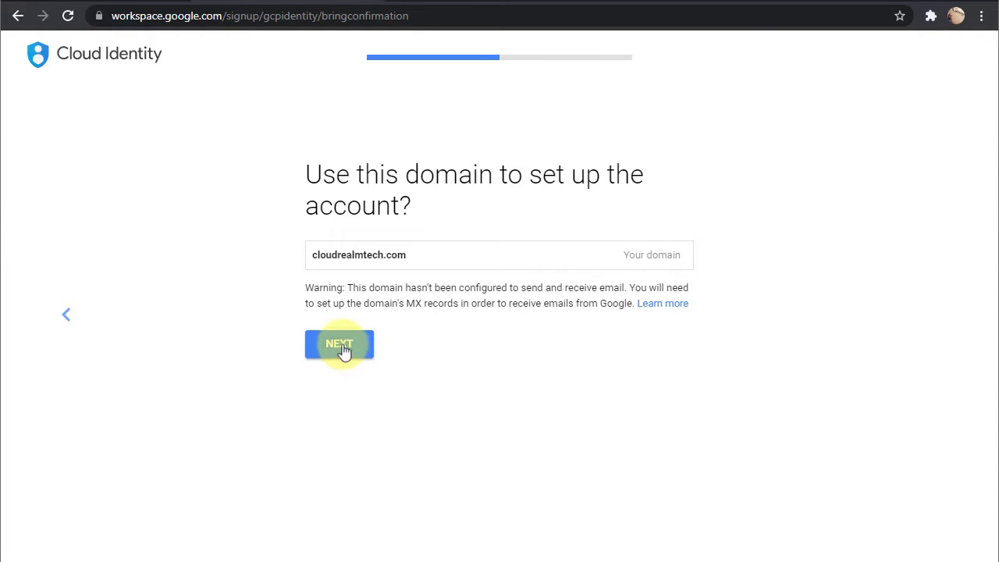
pyautogui.click(349, 353)
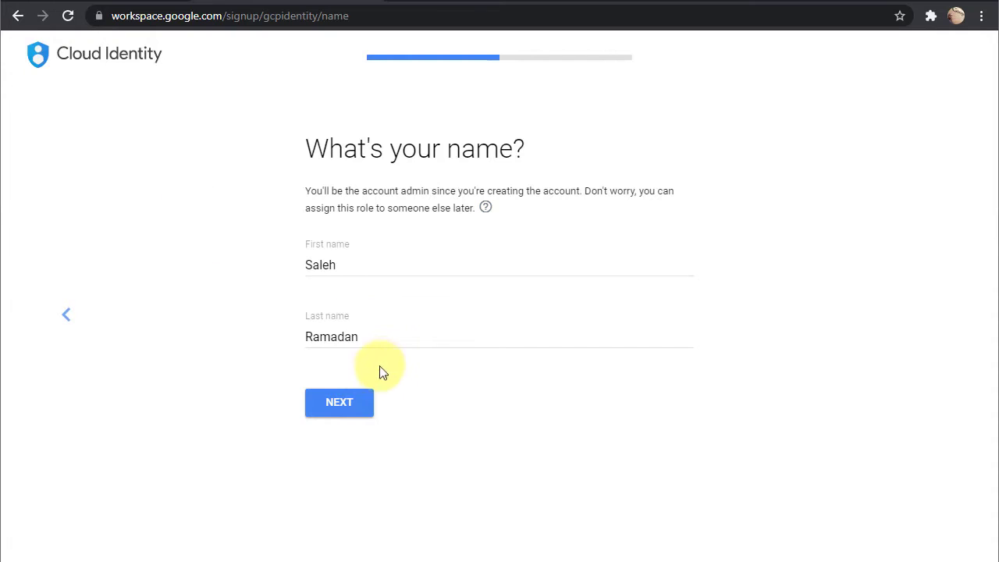
pyautogui.click(352, 407)
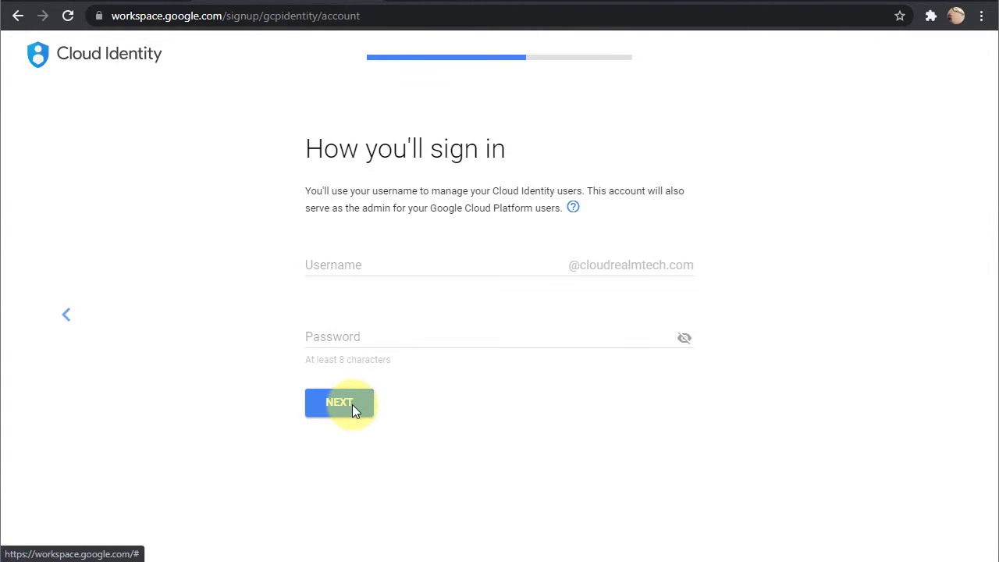
# Set the admin sign-in username to 'admin' and enter the account password.
pyautogui.click(323, 264)
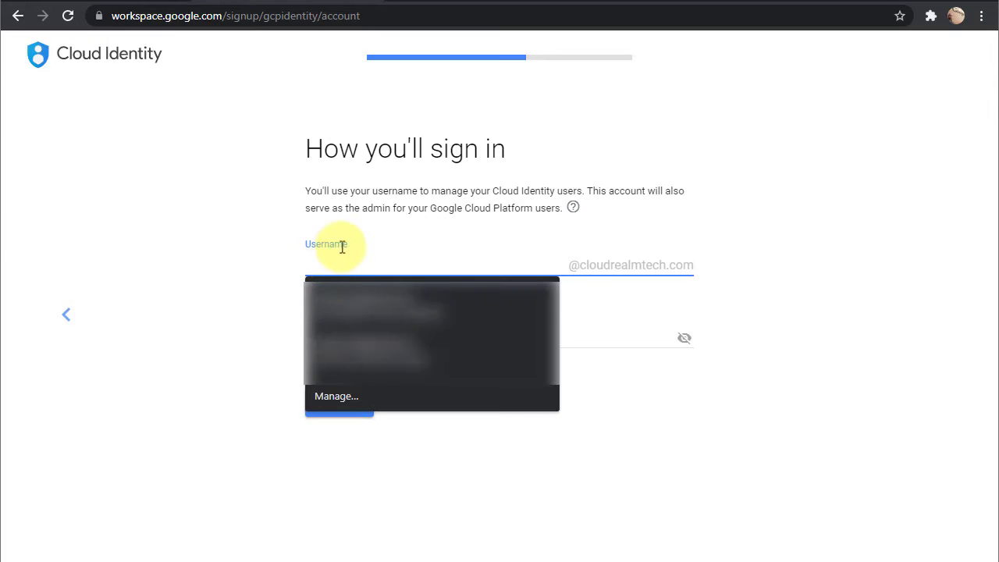
pyautogui.click(343, 244)
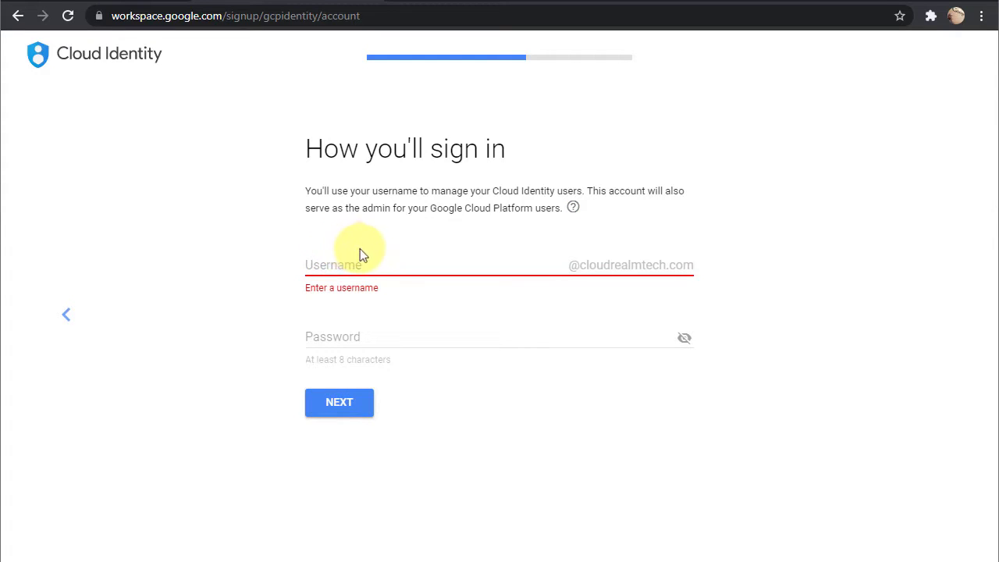
pyautogui.click(400, 260)
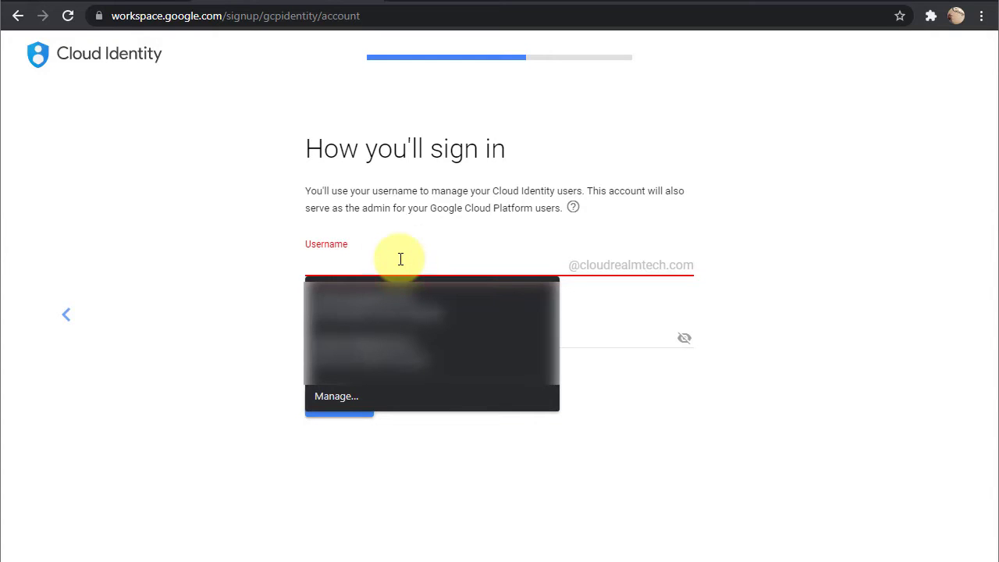
pyautogui.write('admin')
pyautogui.press('Tab')
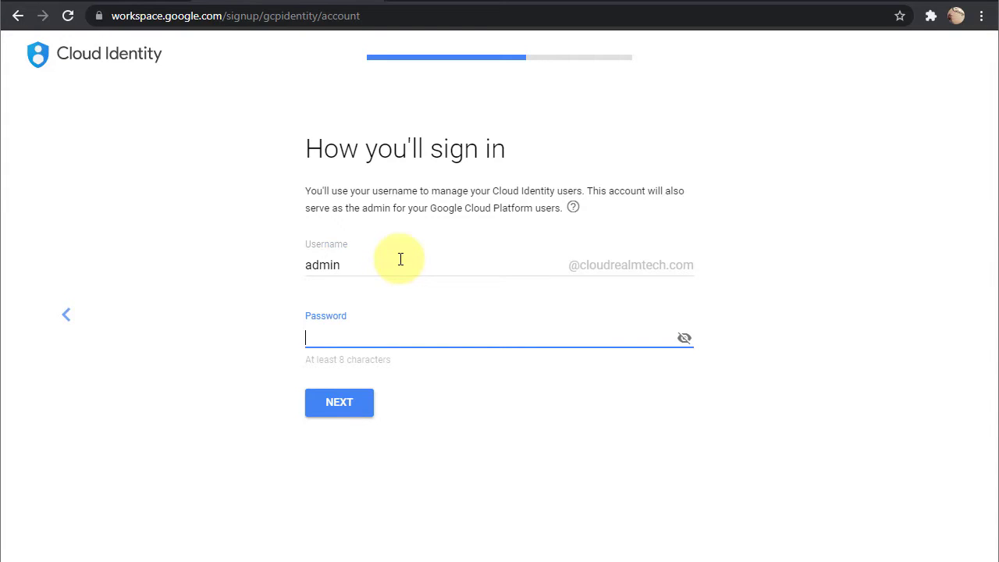
pyautogui.write('•••••••••••••')
# Submit the credentials, skip saving the password, and decline tips and user-education emails.
pyautogui.click(333, 409)
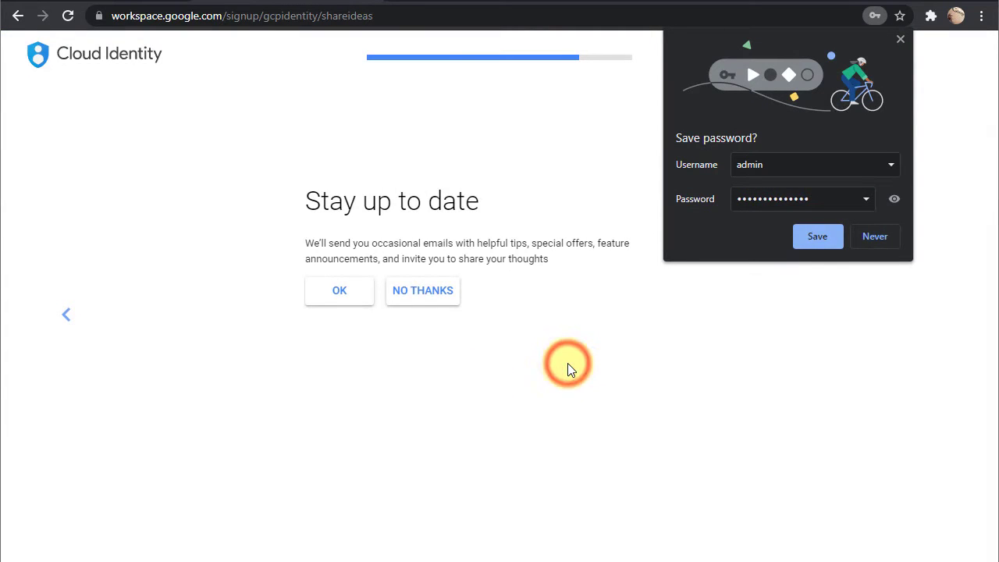
pyautogui.click(899, 36)
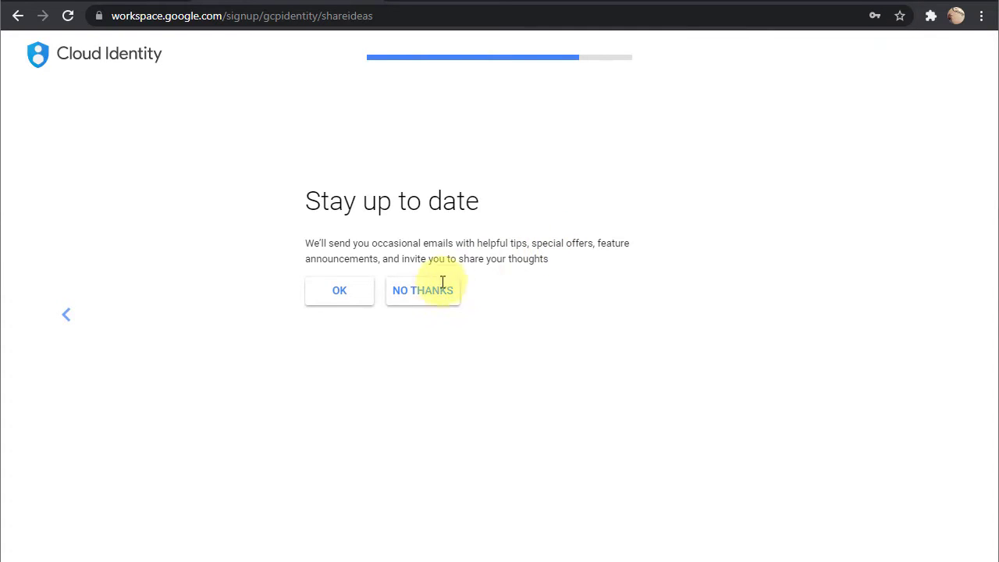
pyautogui.click(418, 300)
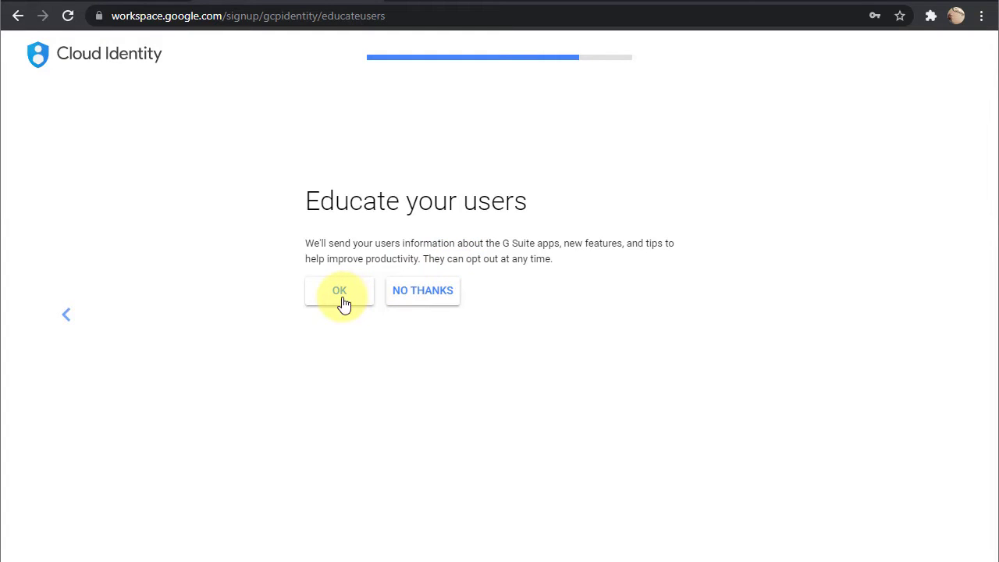
pyautogui.click(429, 299)
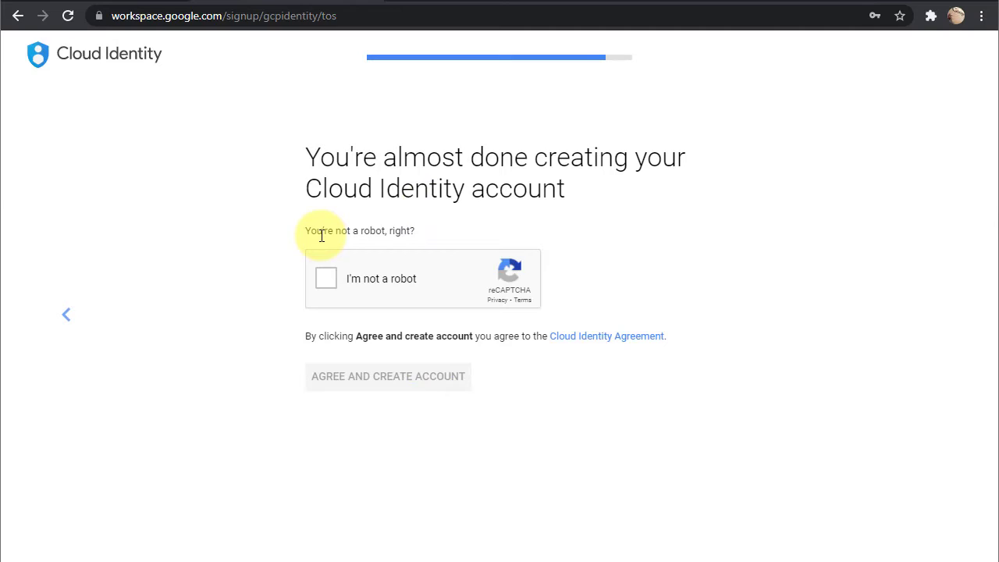
# Pass the reCAPTCHA check and agree to the terms to create the Cloud Identity account.
pyautogui.click(324, 281)
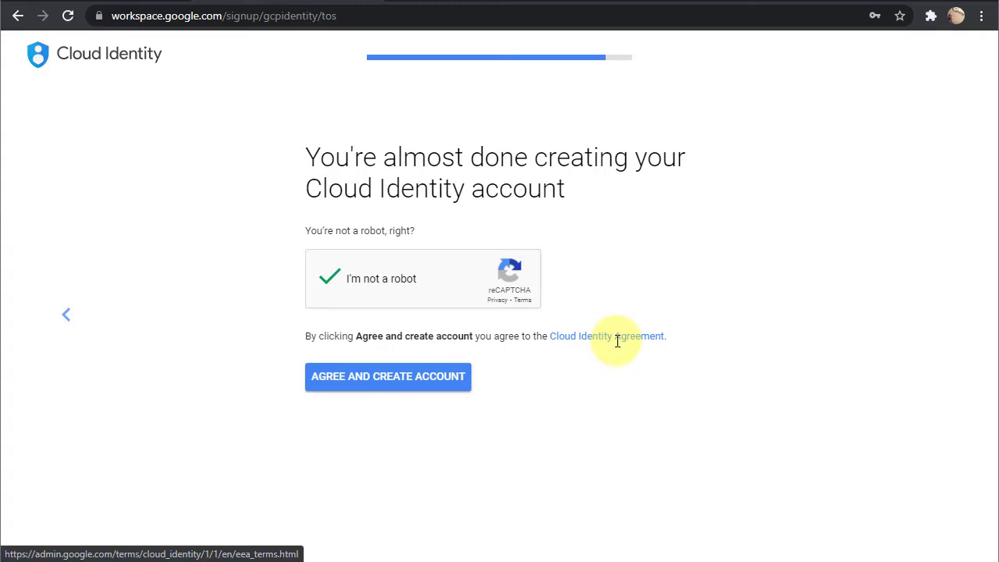
pyautogui.click(389, 377)
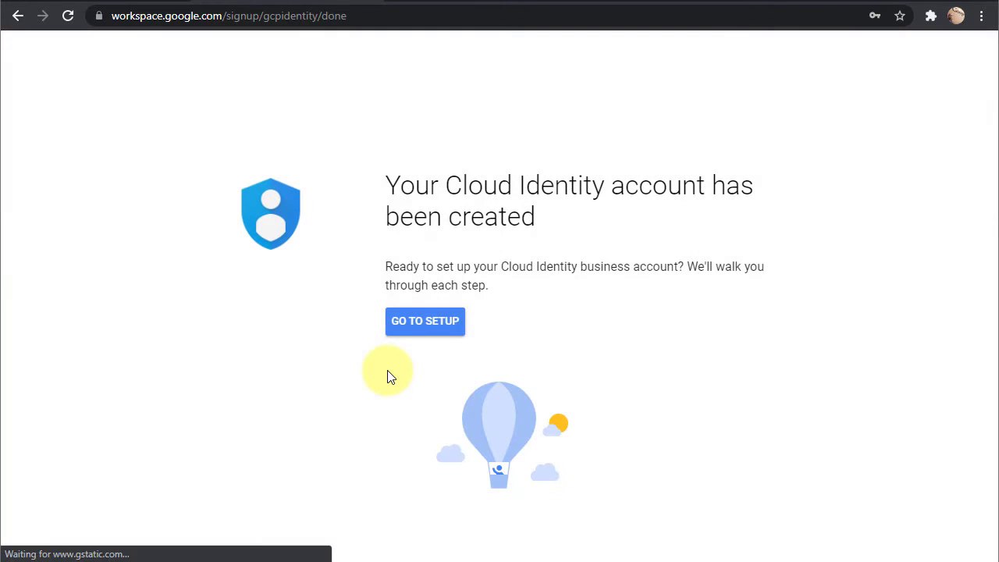
# Sign in with the new admin account and accept its terms of service.
pyautogui.click(406, 329)
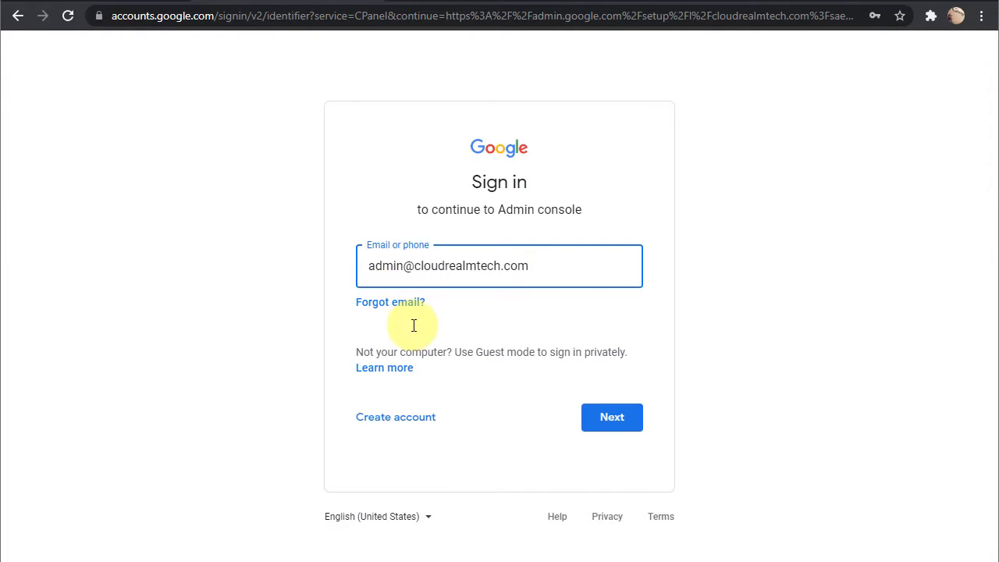
pyautogui.click(612, 424)
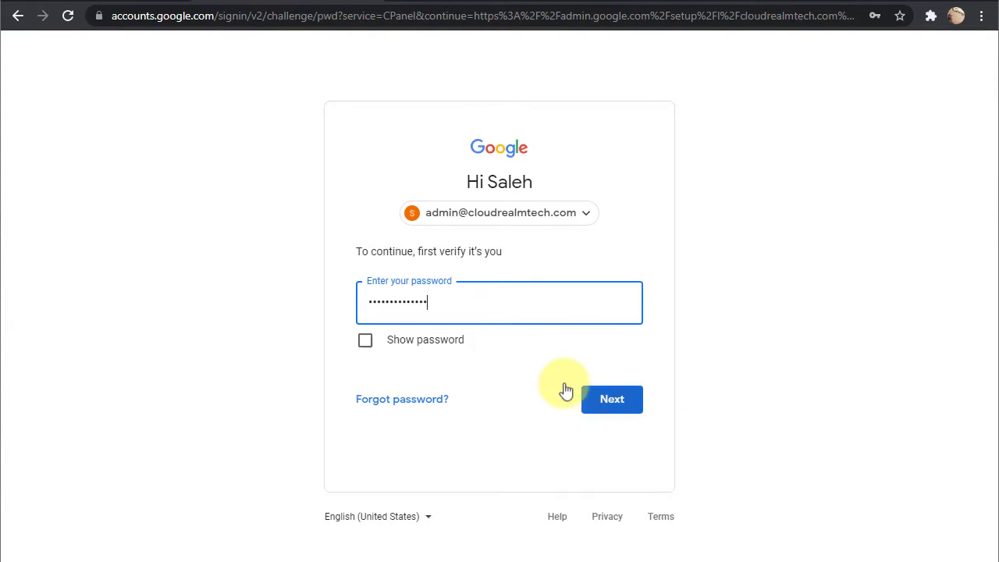
pyautogui.click(594, 402)
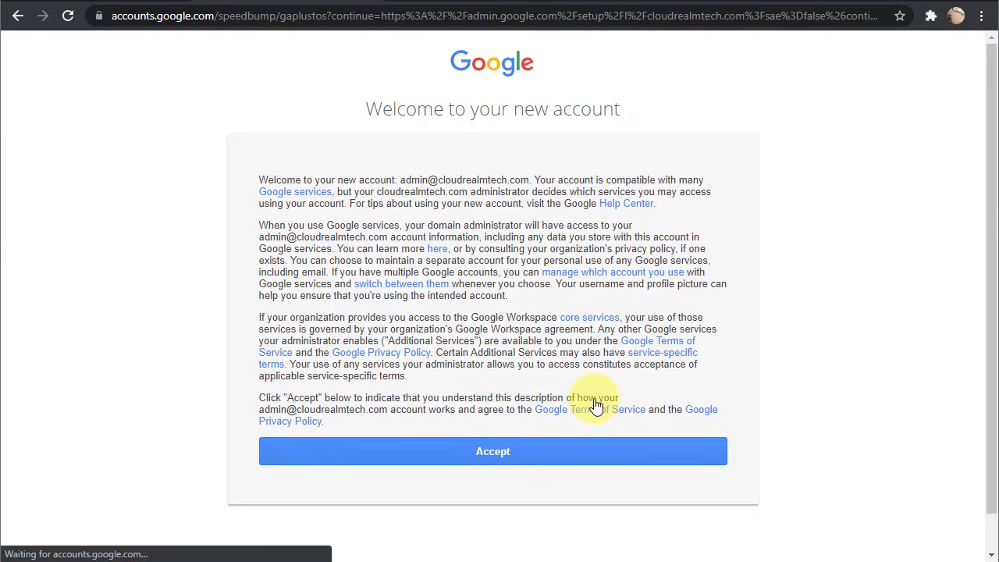
pyautogui.click(497, 459)
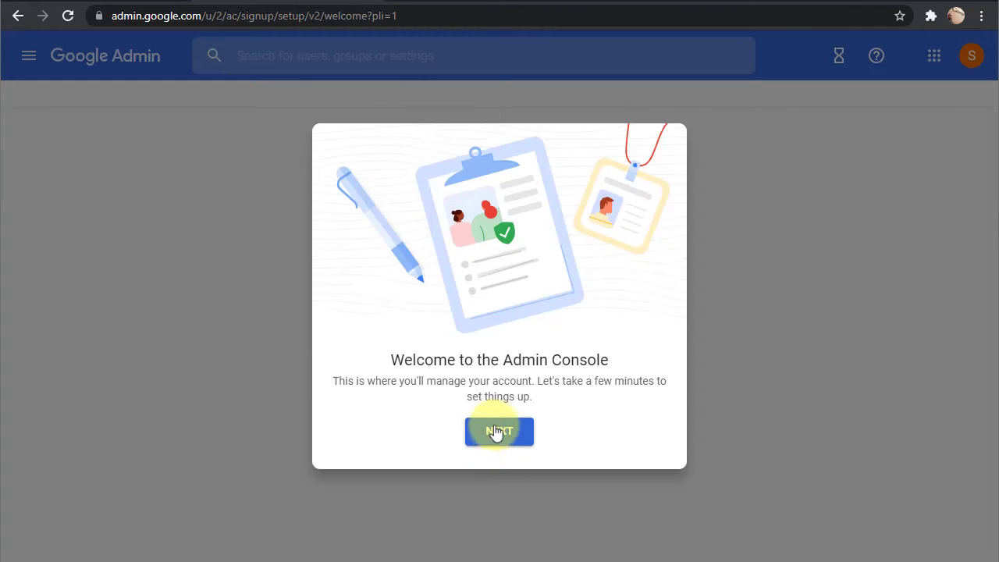
# Start verifying cloudrealmtech.com, switching the verification method to a TXT record.
pyautogui.click(497, 432)
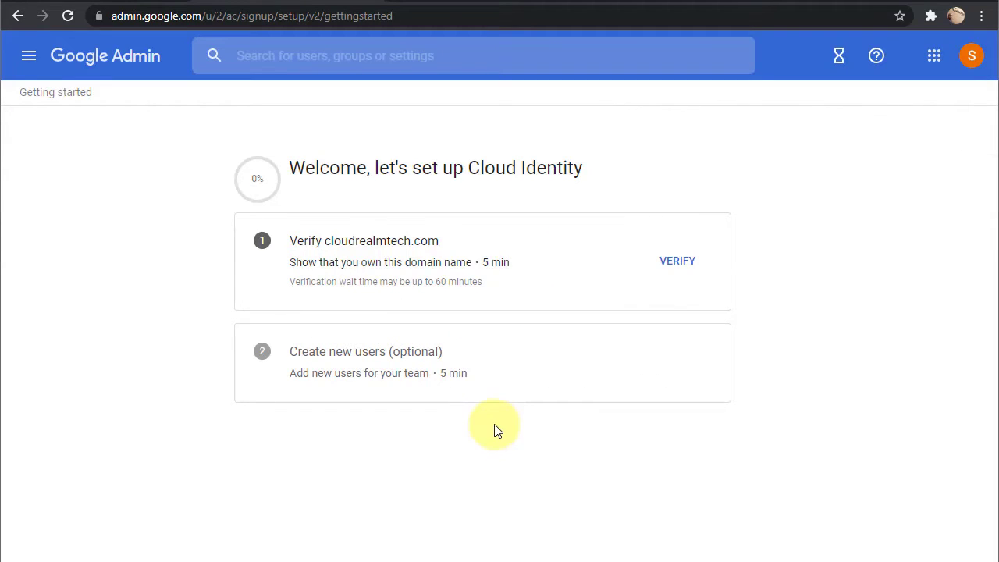
pyautogui.click(668, 264)
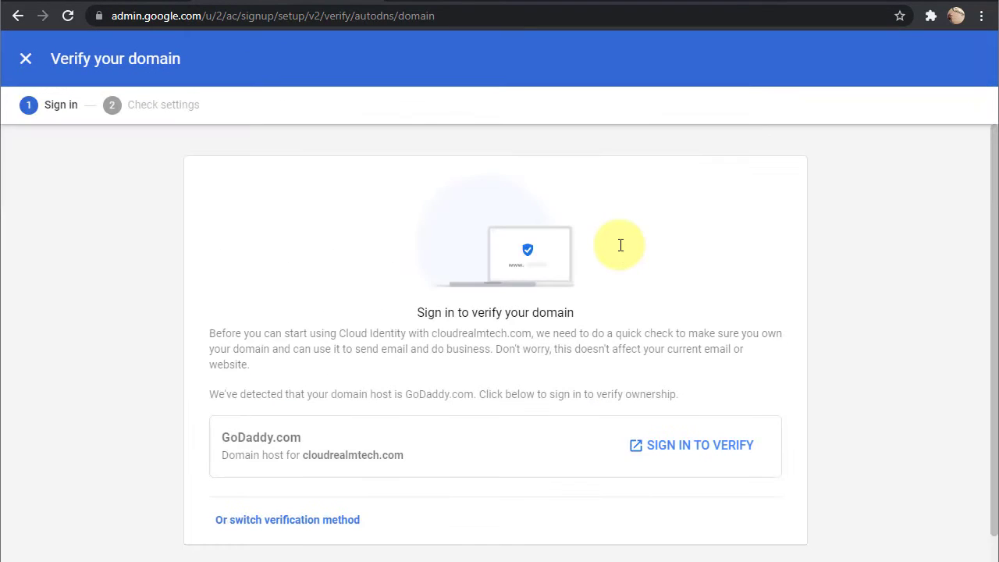
pyautogui.scroll(-1, 621, 245)
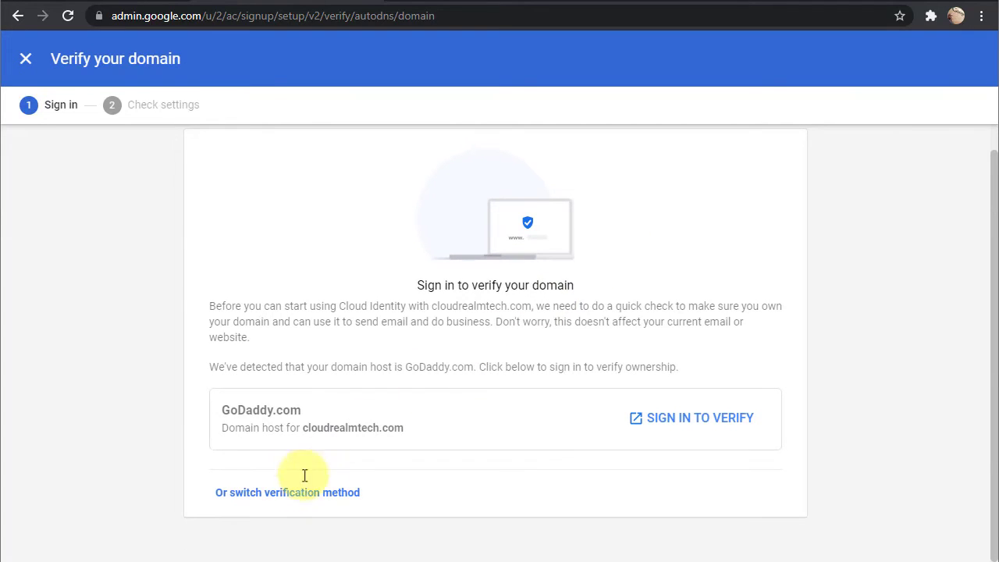
pyautogui.click(277, 500)
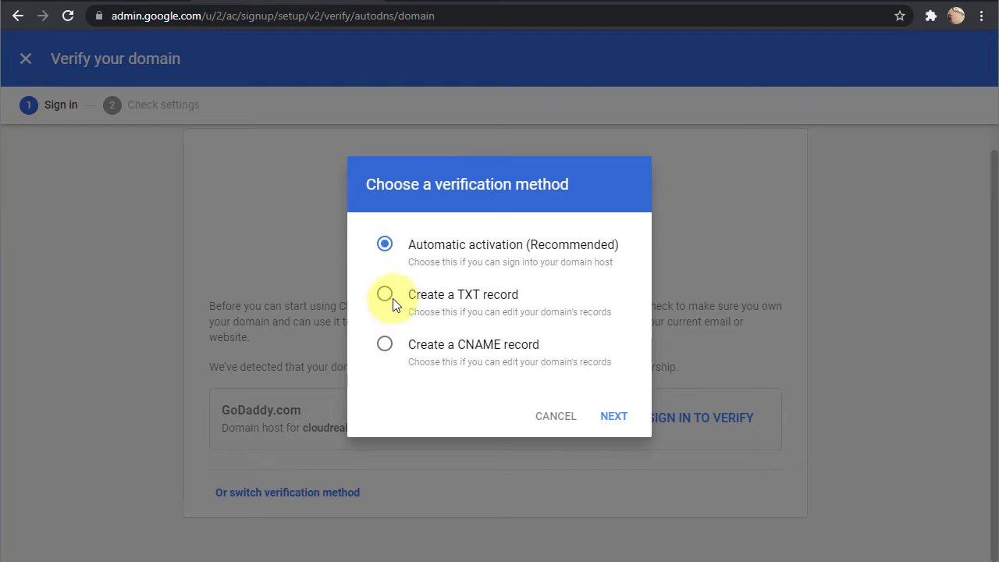
pyautogui.click(386, 295)
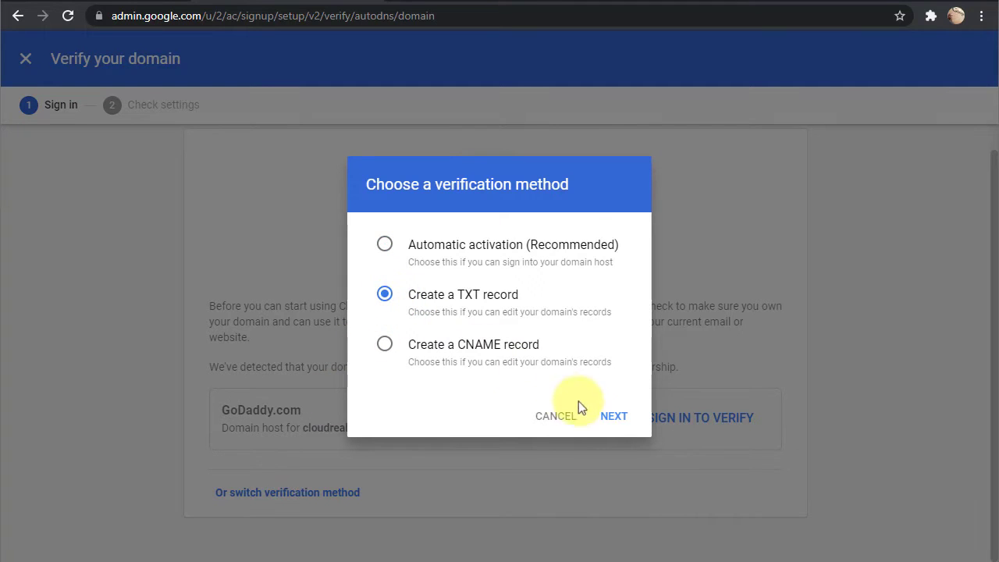
pyautogui.click(609, 420)
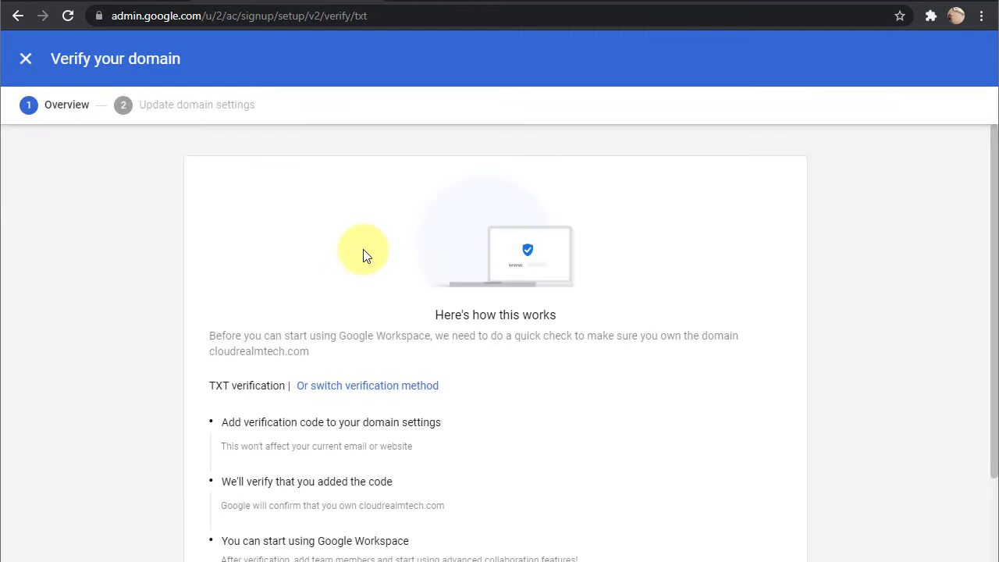
pyautogui.scroll(-1, 363, 249)
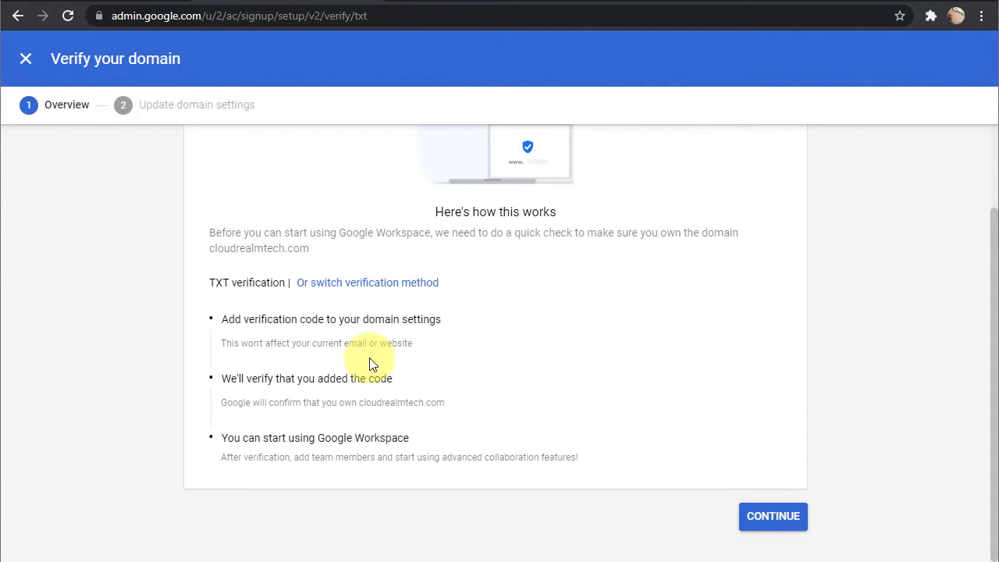
# Copy the google-site-verification TXT code and review the GoDaddy DNS instructions for adding it.
pyautogui.click(758, 521)
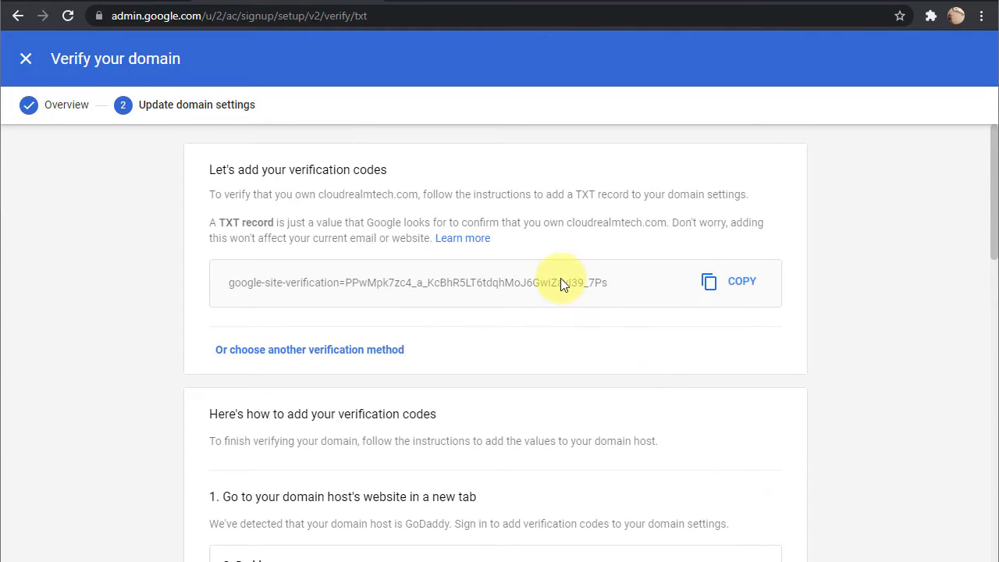
pyautogui.click(717, 289)
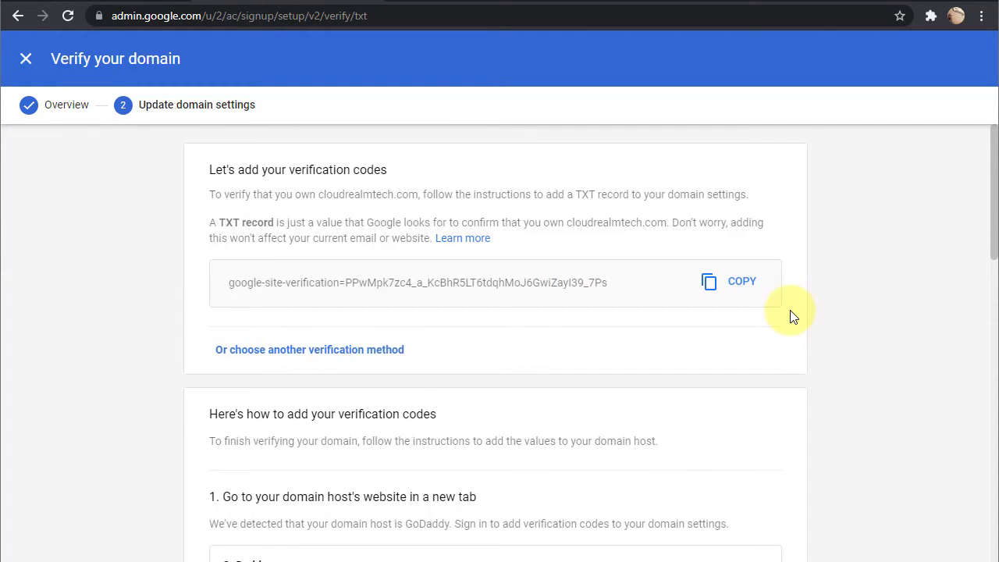
pyautogui.scroll(-4, 793, 316)
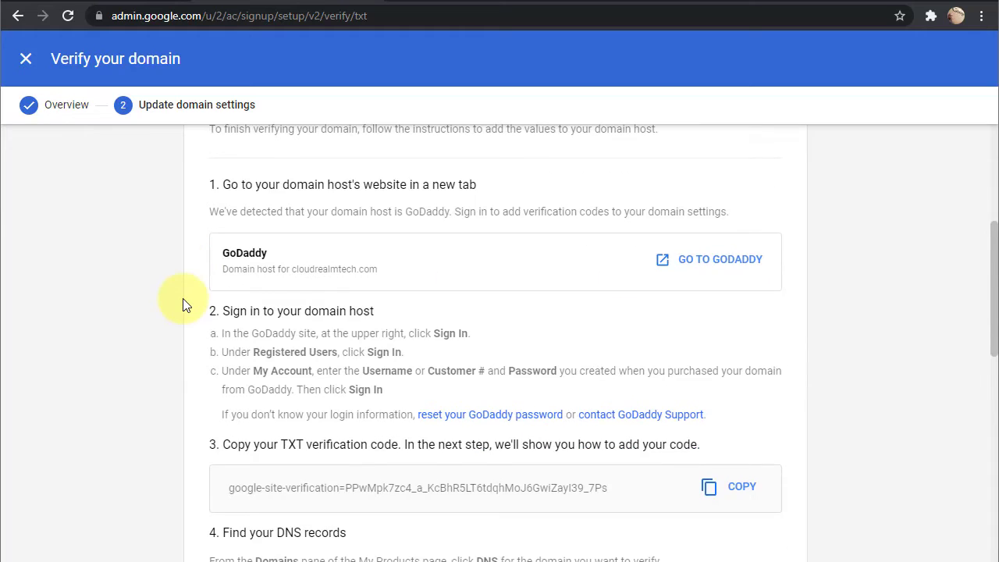
pyautogui.scroll(-1, 183, 304)
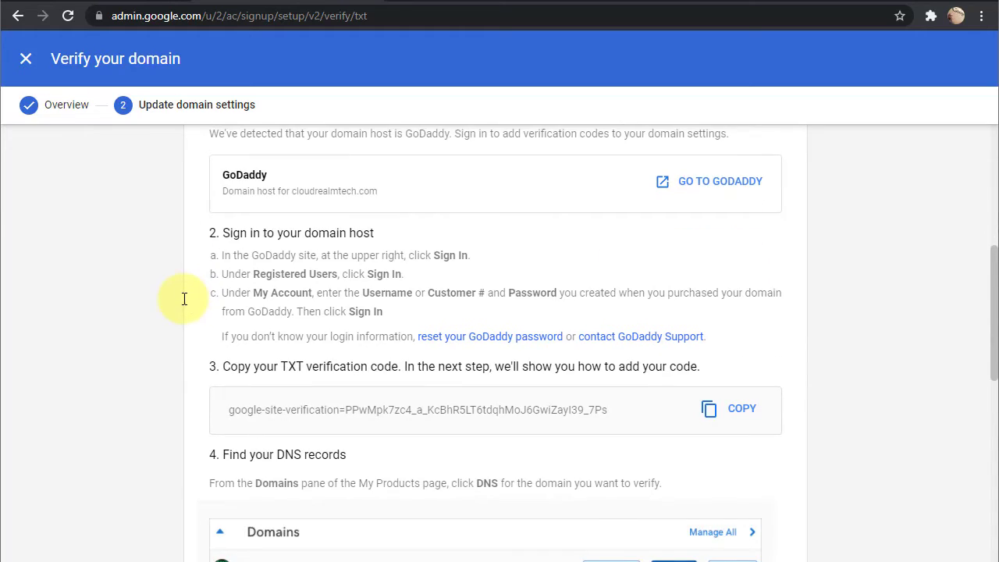
pyautogui.scroll(-1, 183, 298)
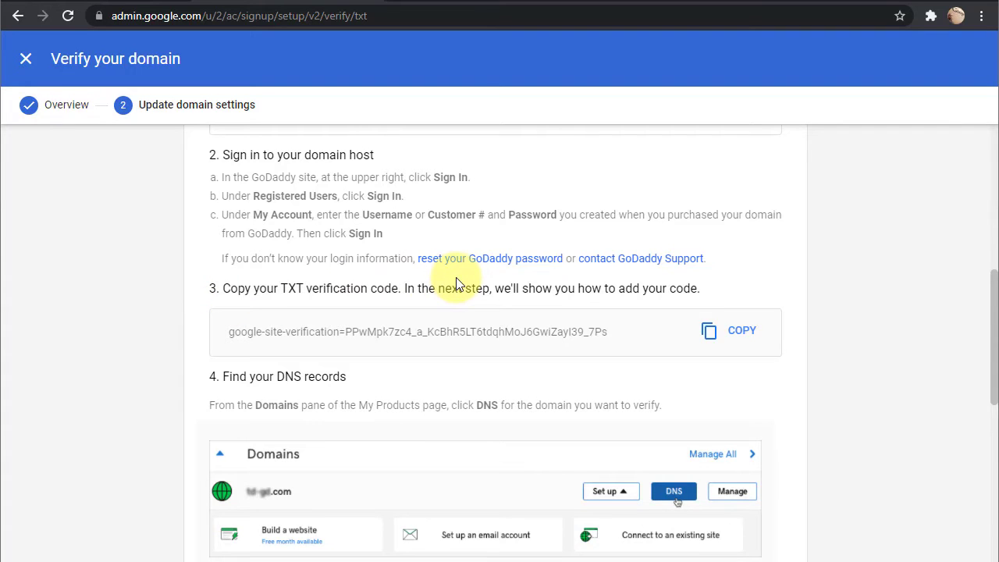
pyautogui.scroll(-4, 456, 277)
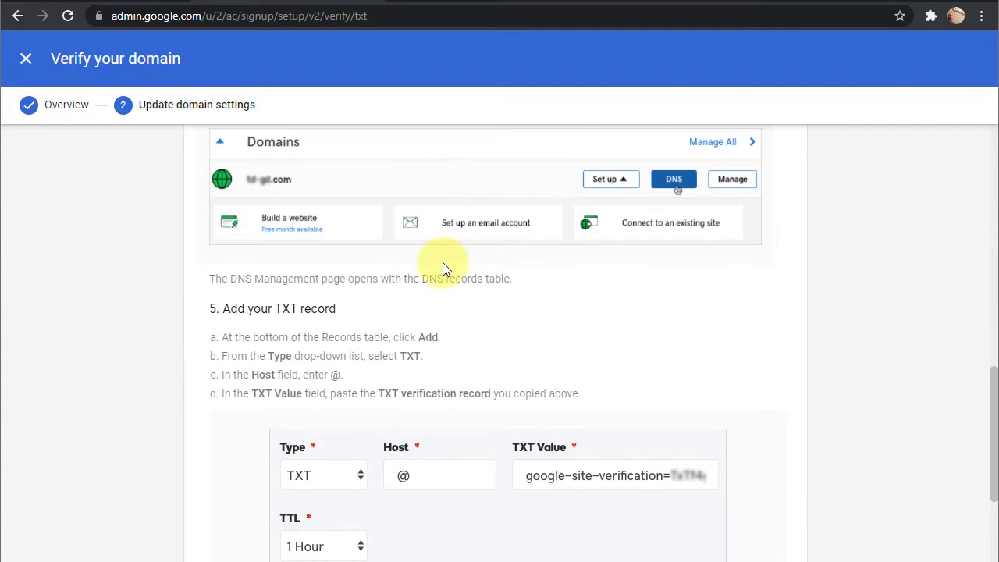
pyautogui.scroll(-1, 442, 265)
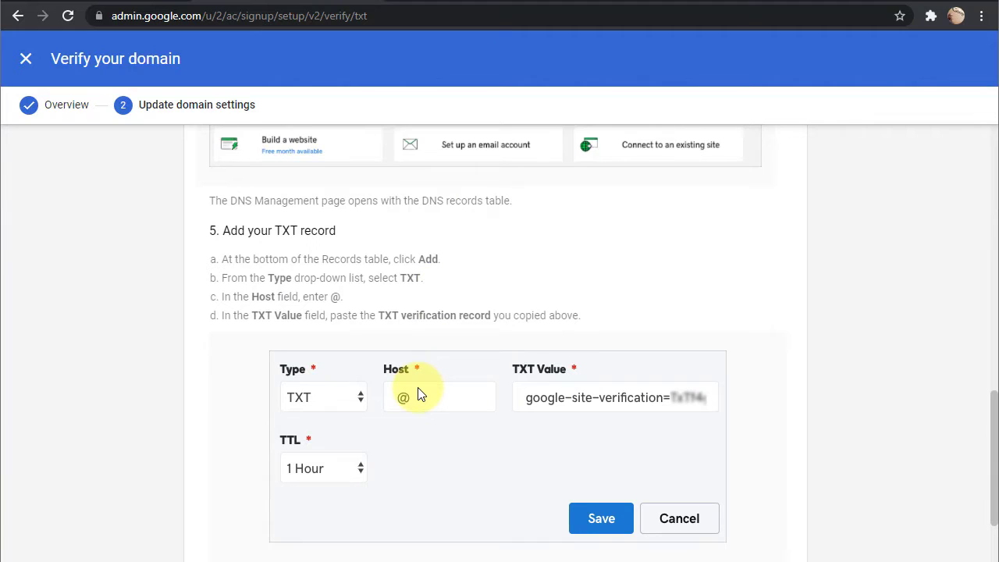
pyautogui.scroll(-2, 417, 393)
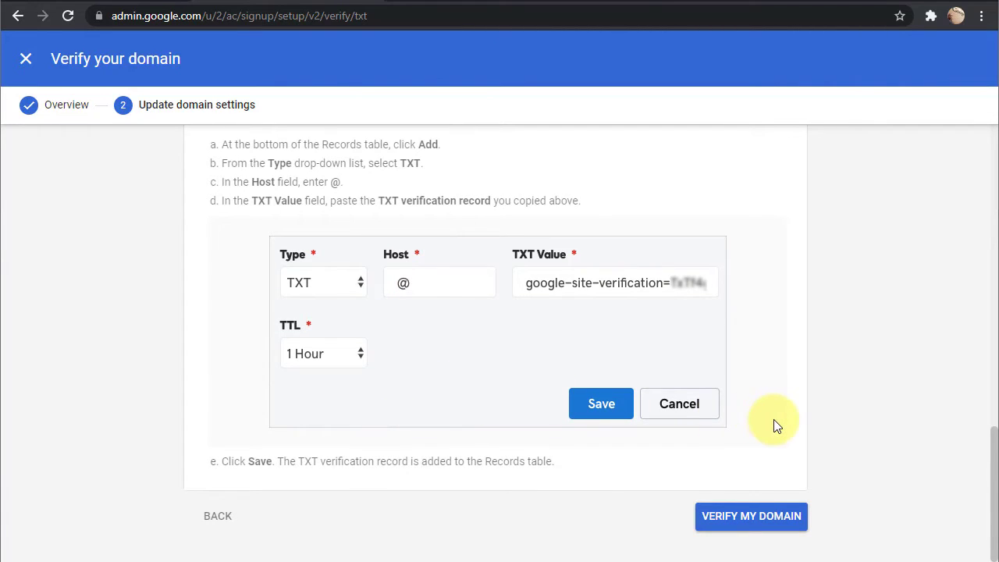
pyautogui.scroll(7, 774, 420)
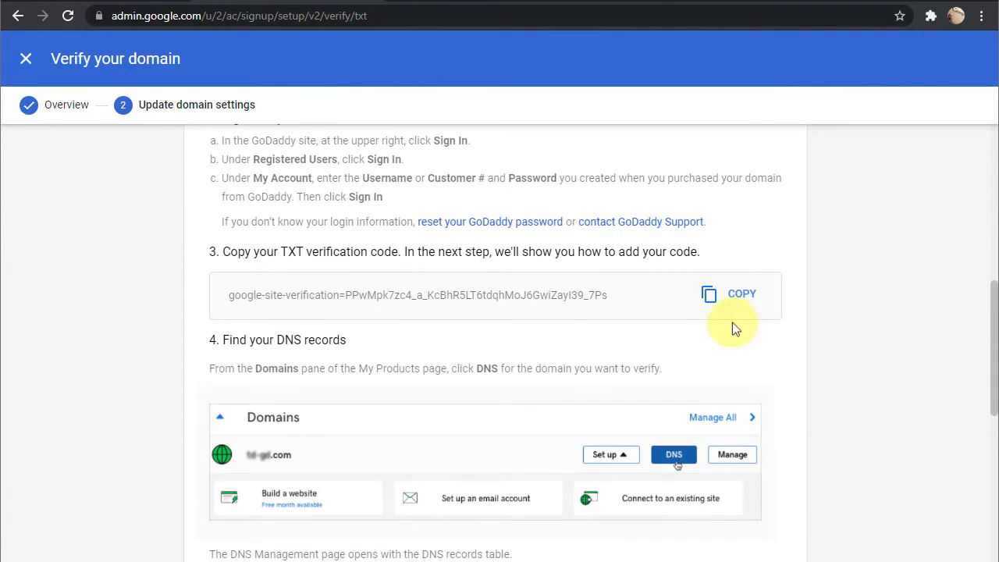
pyautogui.click(724, 304)
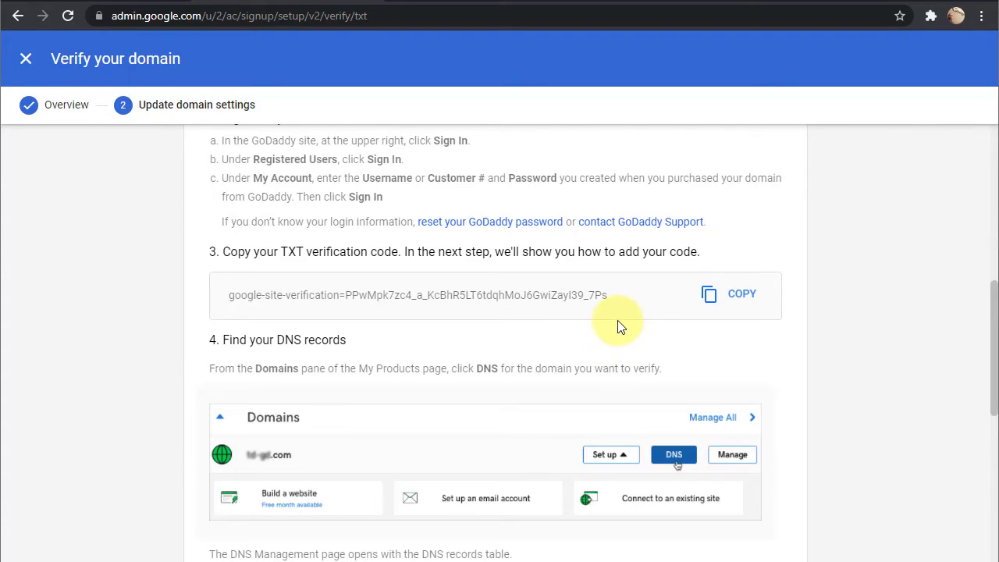
pyautogui.scroll(-5, 618, 320)
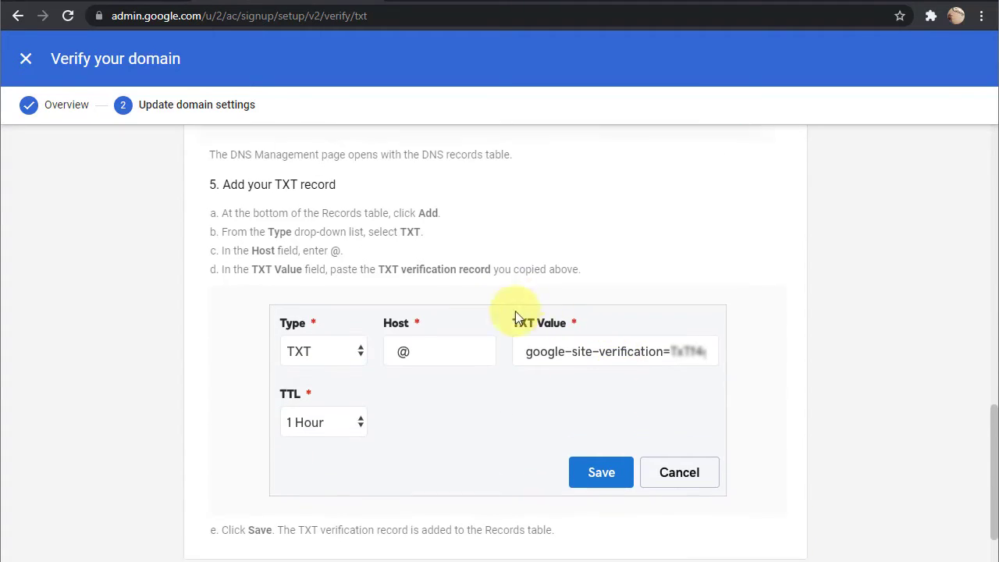
pyautogui.scroll(-1, 523, 312)
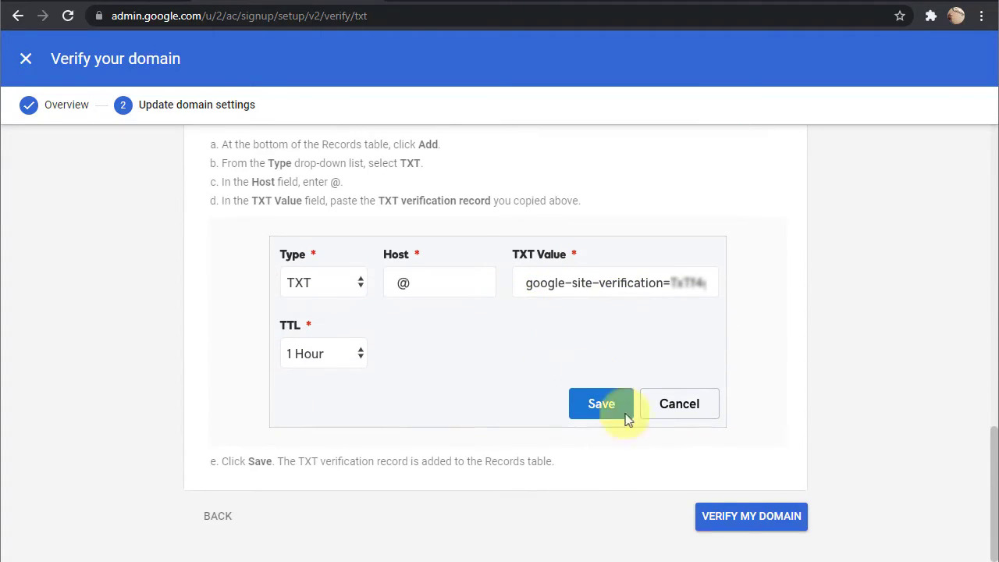
# Verify cloudrealmtech.com in Google Admin, then close the verify screen to return to Getting started.
pyautogui.click(723, 520)
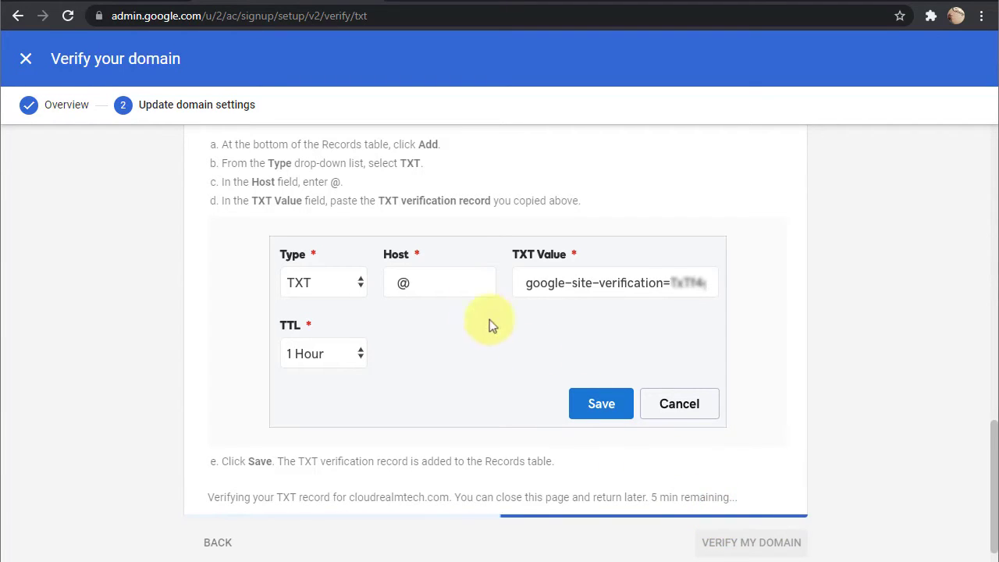
pyautogui.scroll(-1, 460, 296)
pyautogui.scroll(4, 460, 295)
pyautogui.scroll(-1, 460, 295)
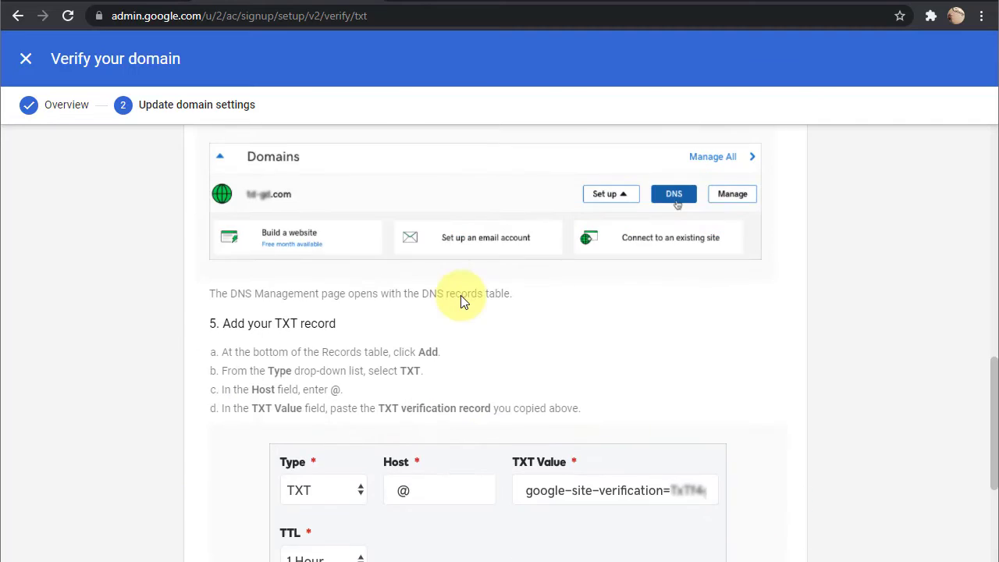
pyautogui.scroll(-3, 460, 295)
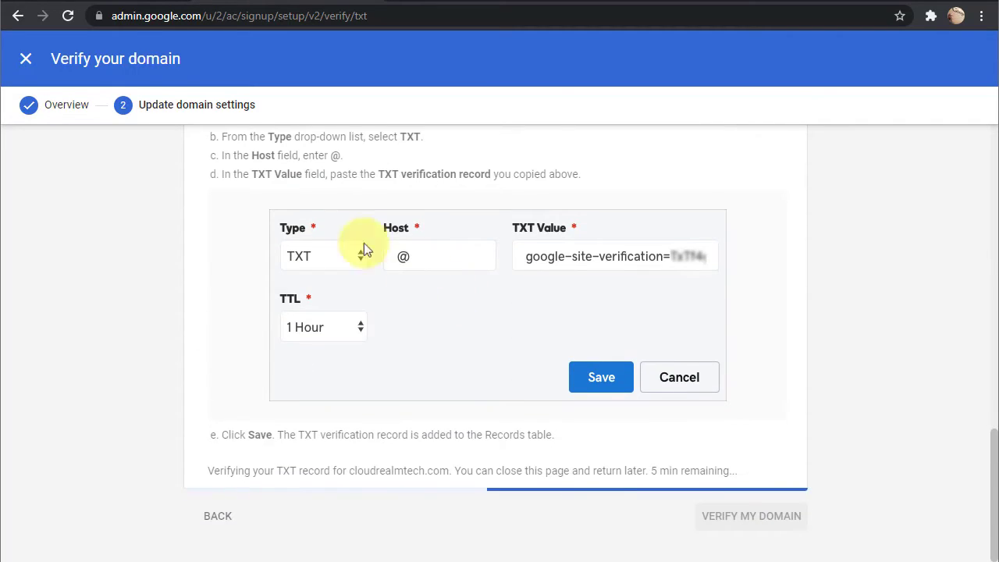
pyautogui.click(24, 60)
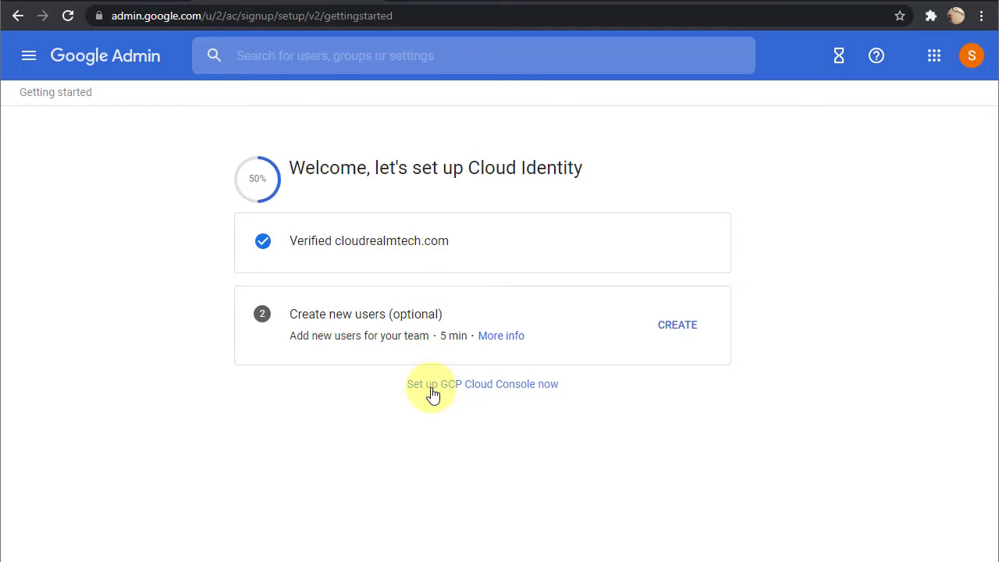
# Continue to Google Cloud Console and accept the Terms of Service to finish the organization signup.
pyautogui.click(486, 390)
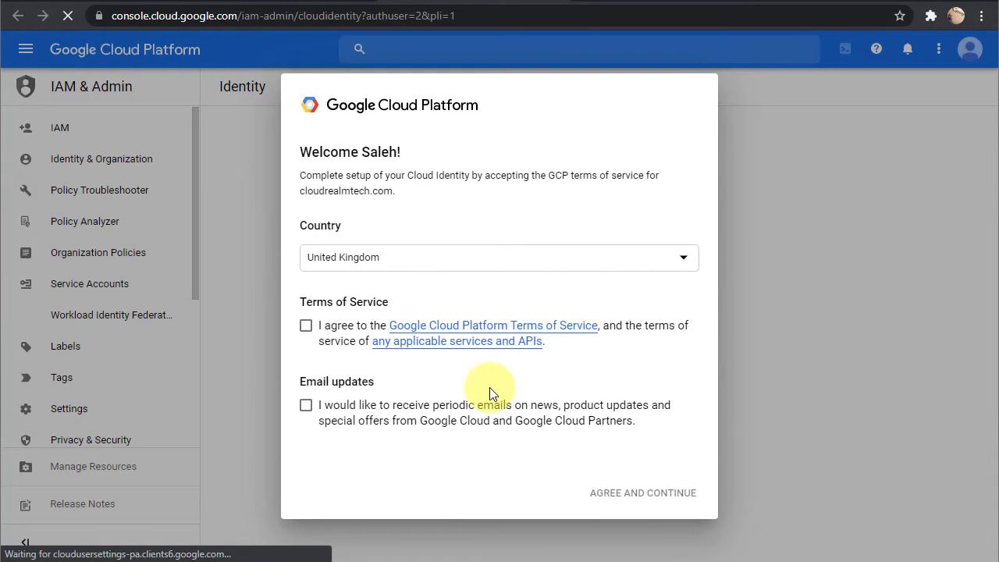
pyautogui.click(306, 326)
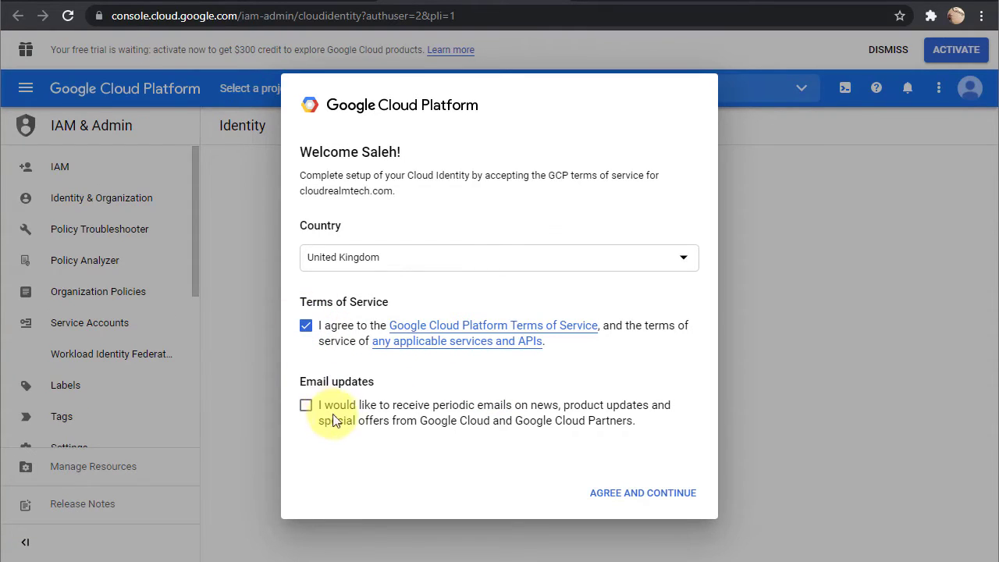
pyautogui.click(642, 492)
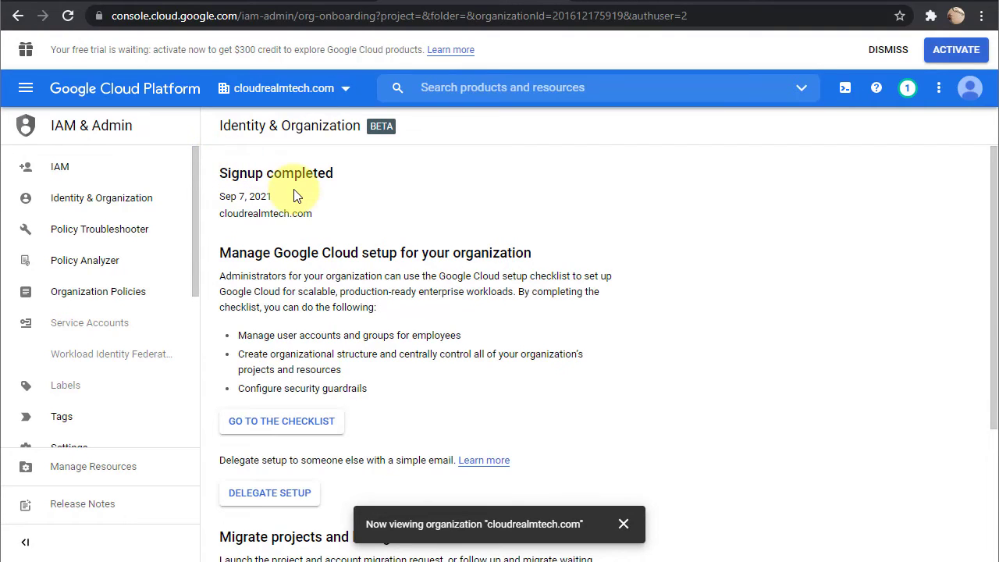
# Review the cloudrealmtech.com Identity & Organization page, including its setup checklist description.
pyautogui.scroll(-1, 293, 196)
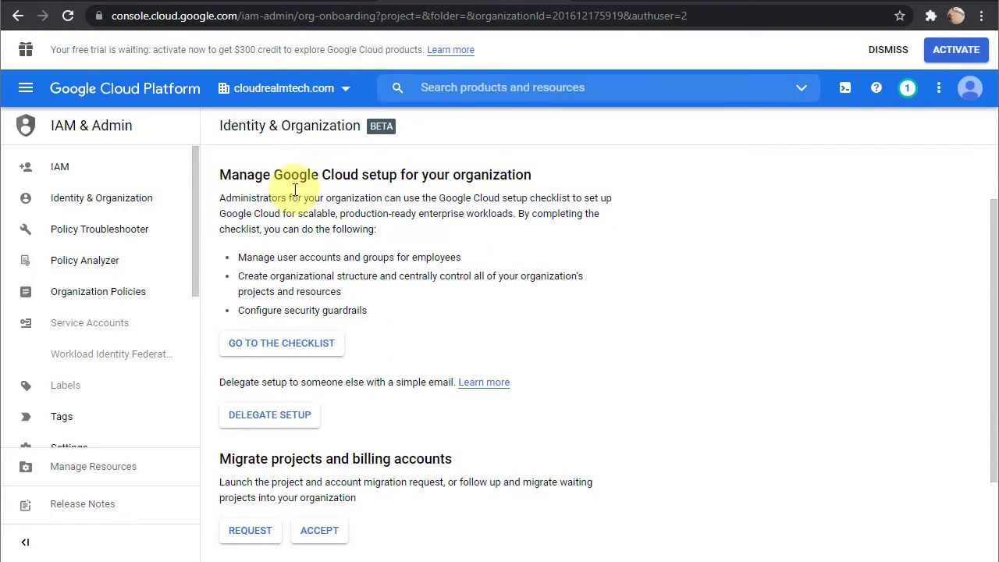
pyautogui.click(226, 175)
pyautogui.moveTo(253, 202); pyautogui.dragTo(417, 314)
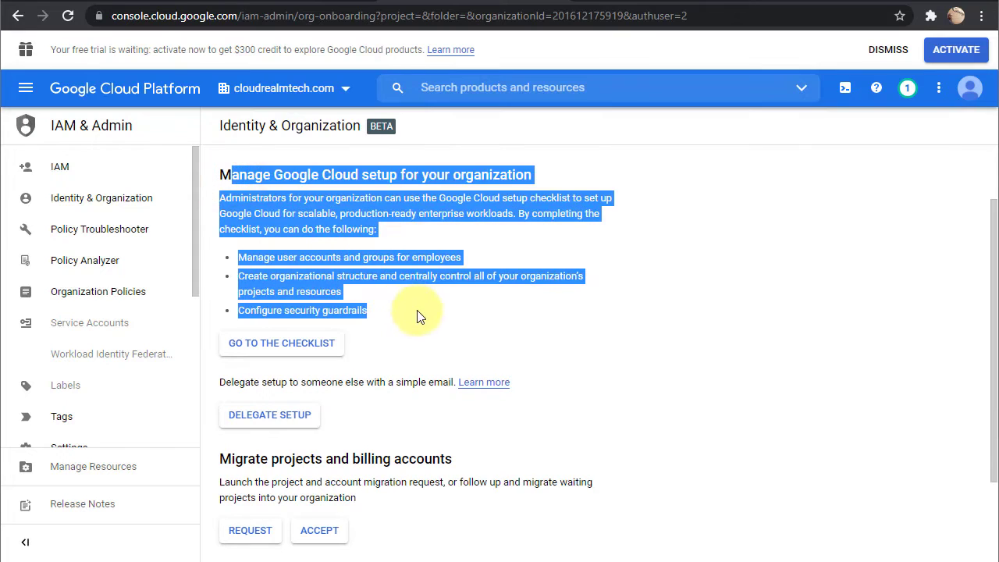
pyautogui.click(408, 286)
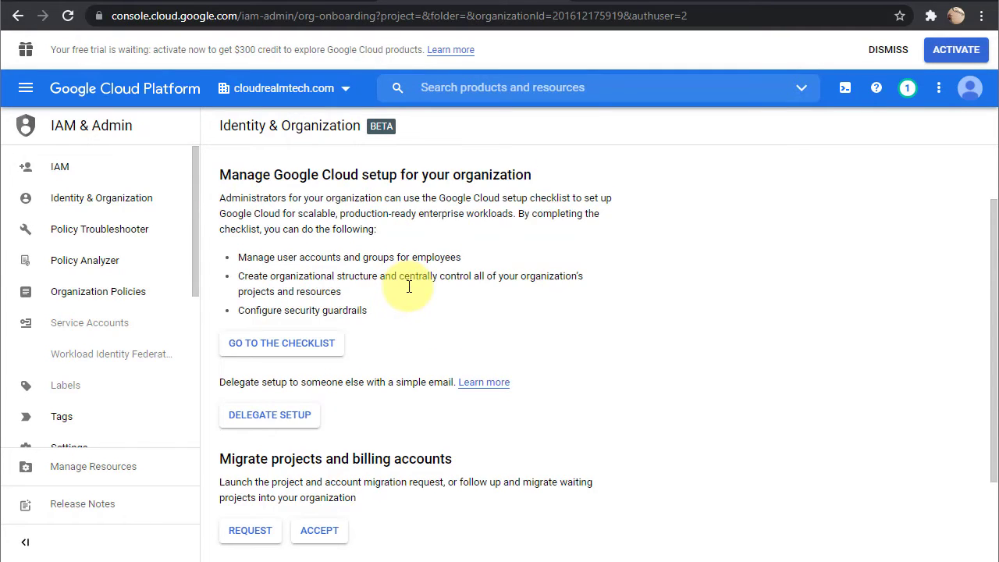
pyautogui.scroll(-3, 408, 286)
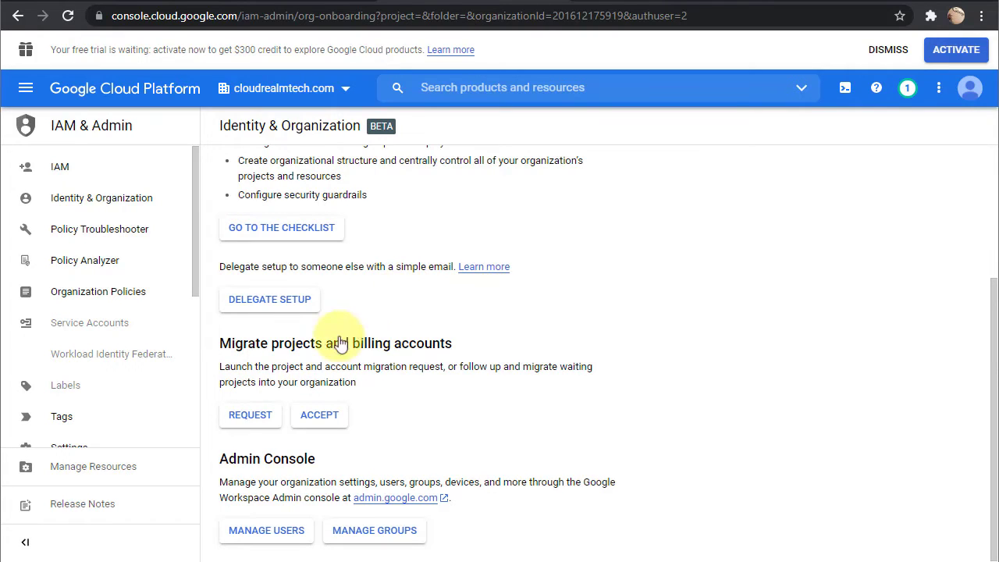
pyautogui.moveTo(225, 426)
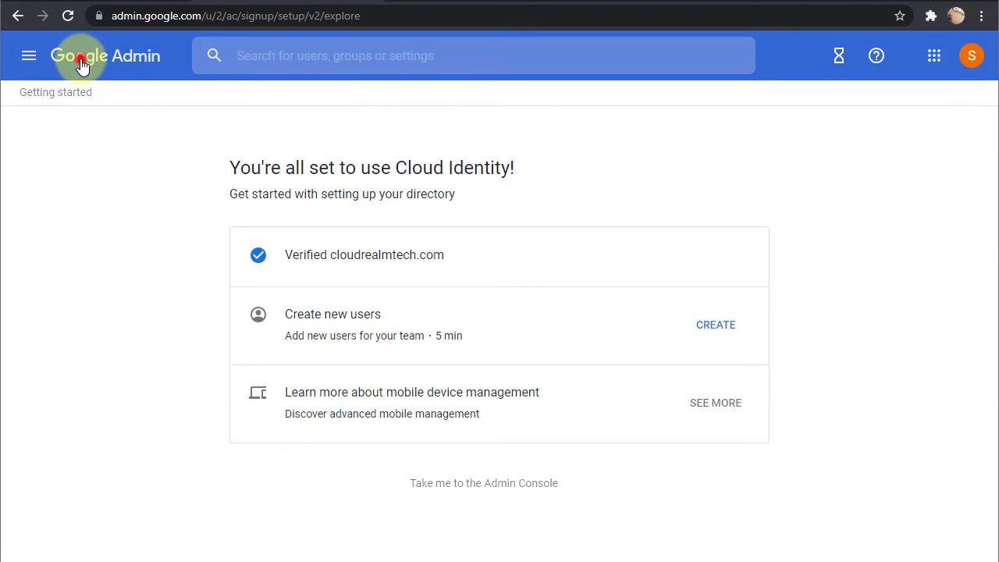
# Open admin.google.com for Testing Realm and go to Manage domains.
pyautogui.click(83, 59)
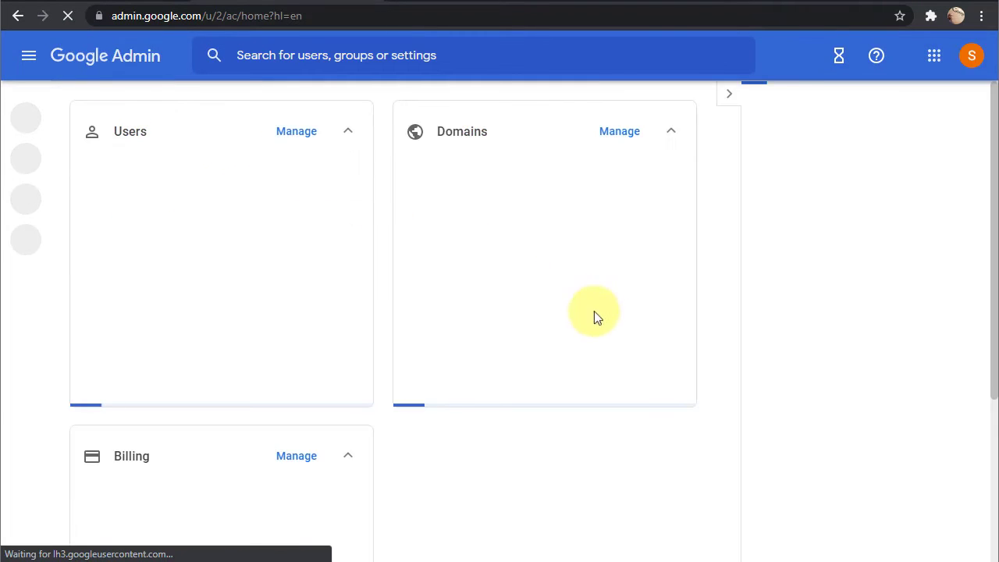
pyautogui.scroll(-3, 601, 320)
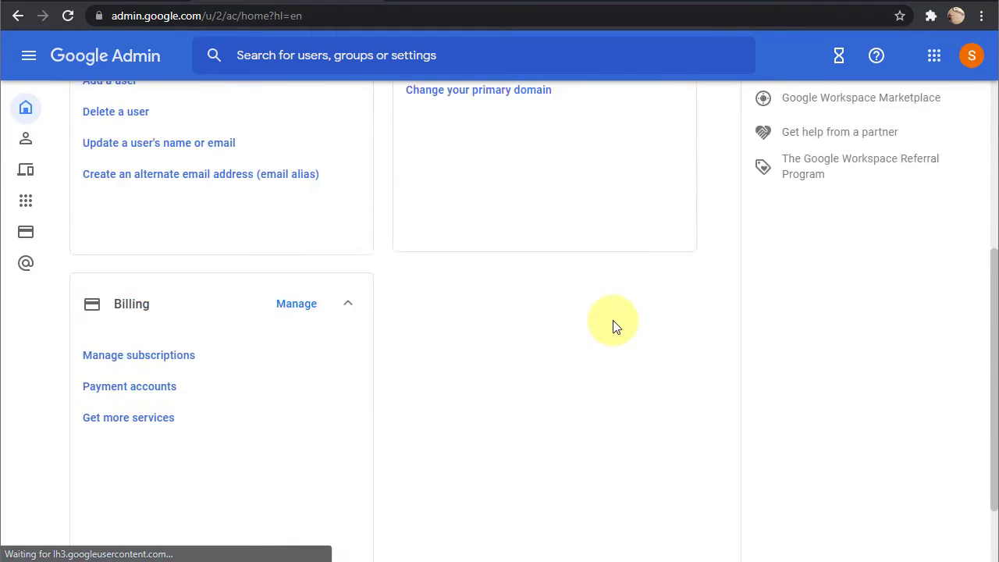
pyautogui.scroll(4, 613, 326)
pyautogui.click(615, 327)
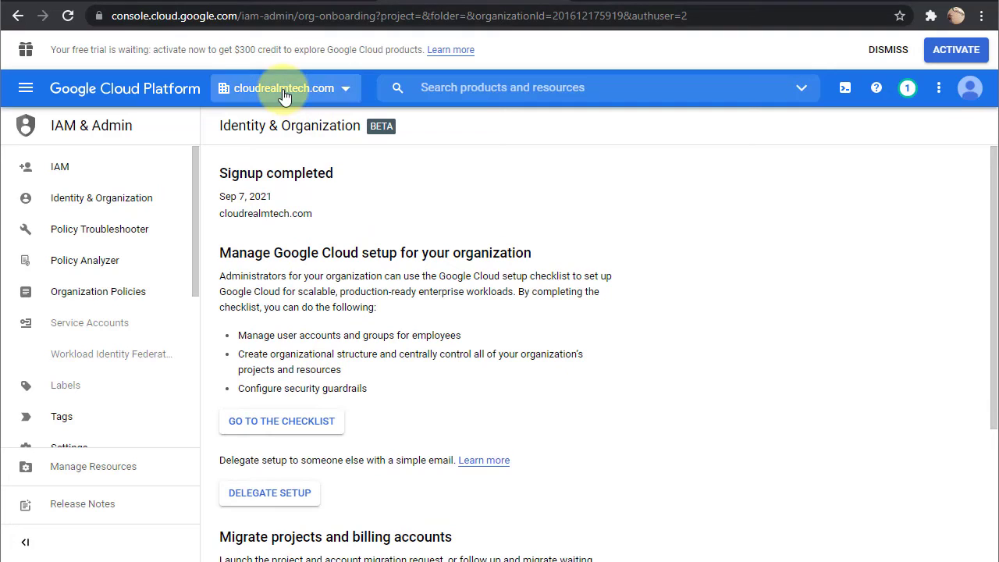
pyautogui.click(282, 91)
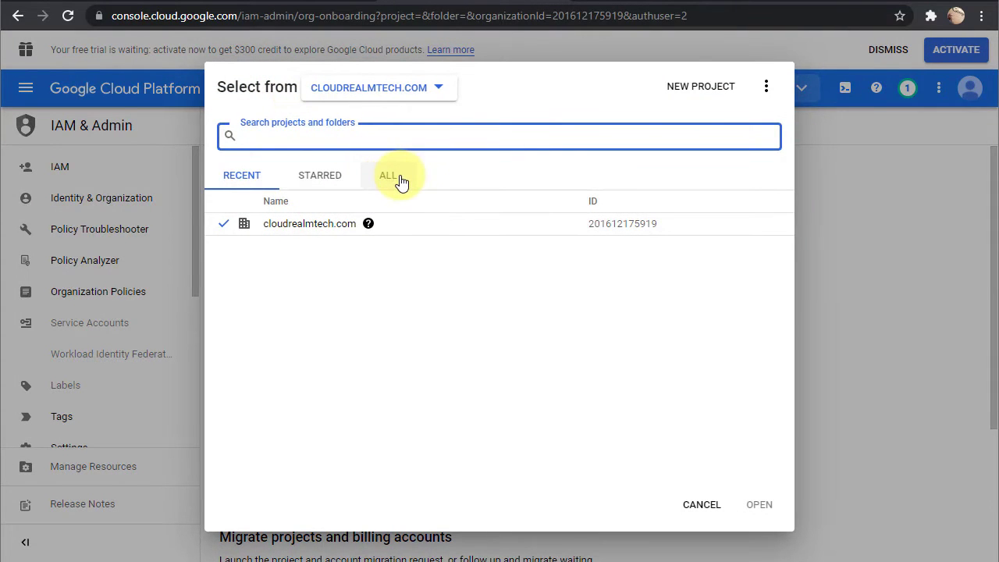
pyautogui.click(400, 178)
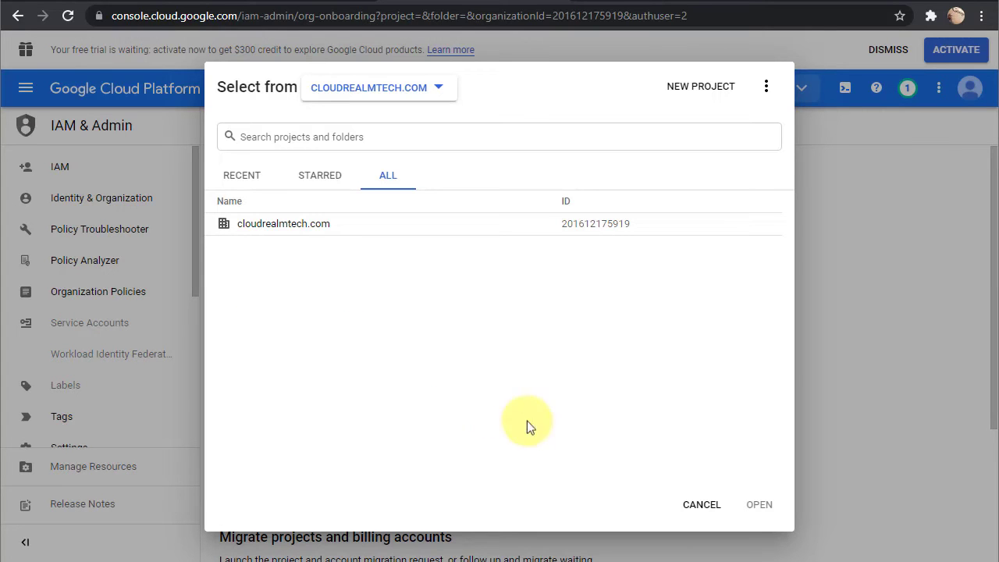
pyautogui.click(701, 505)
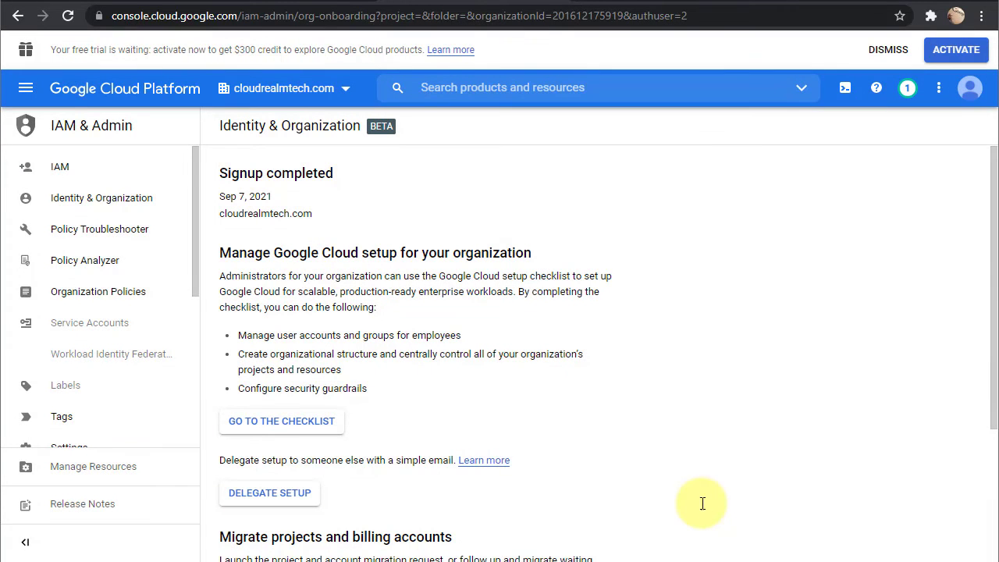
# Open Organization Policies from the IAM & Admin menu for cloudrealmtech.com.
pyautogui.click(78, 303)
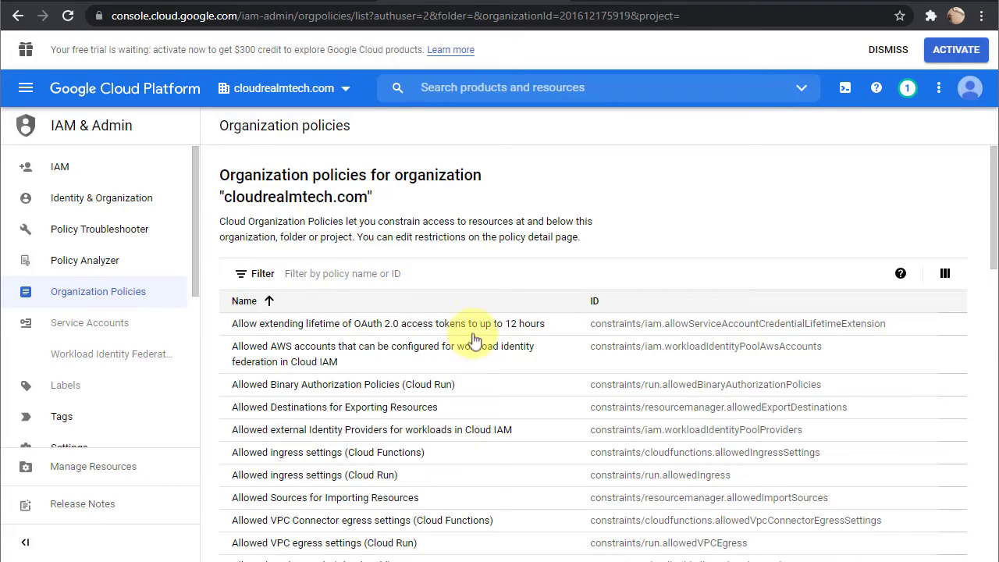
# Filter the organization policies by 'external', then 'public', and open the project and folder picker.
pyautogui.click(320, 275)
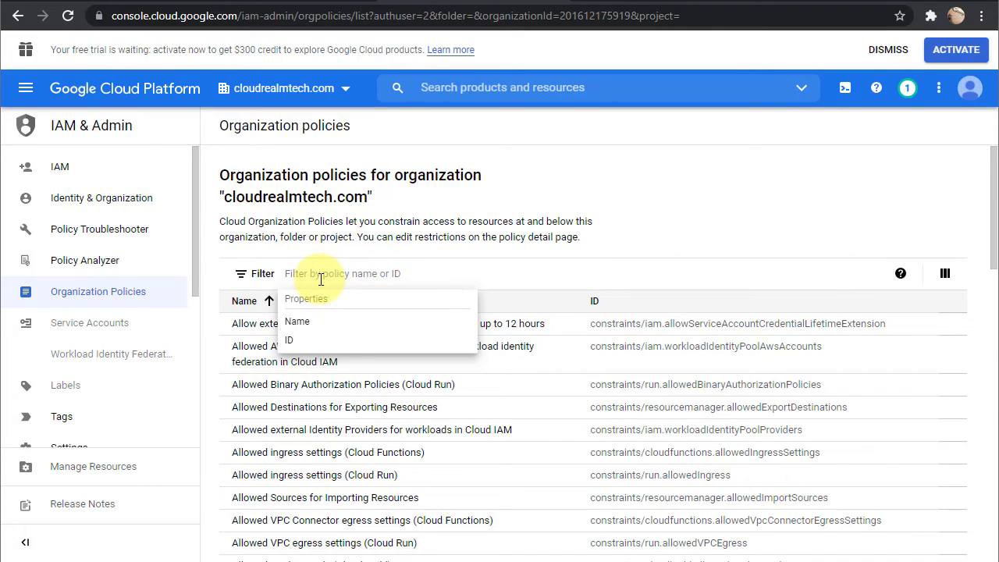
pyautogui.write('external')
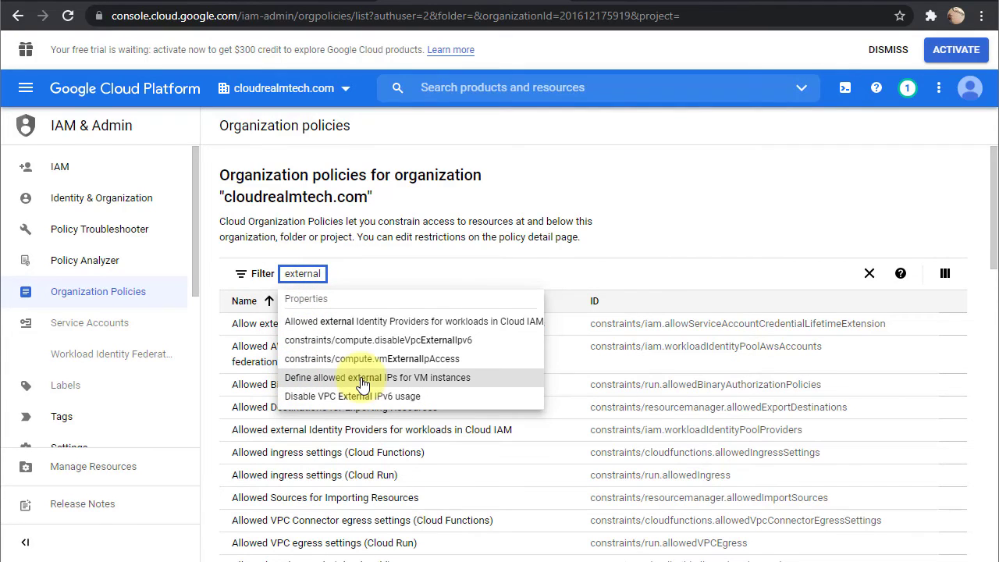
pyautogui.moveTo(286, 273); pyautogui.dragTo(342, 279)
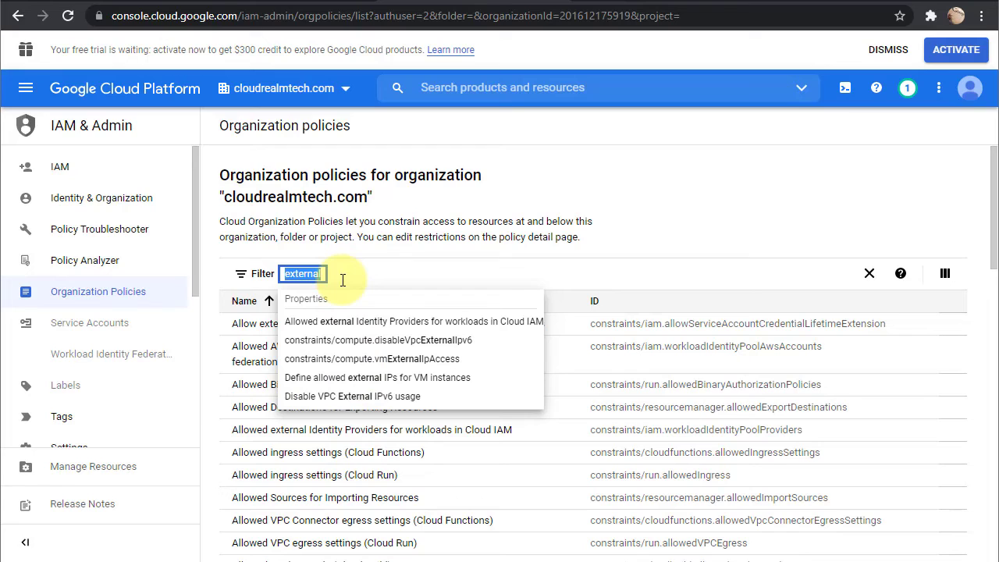
pyautogui.write('public')
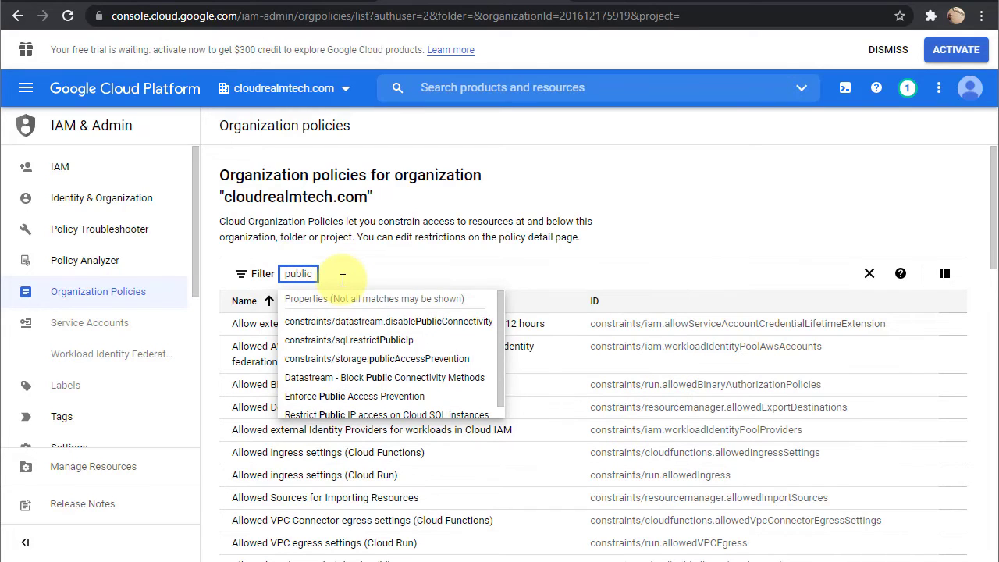
pyautogui.scroll(-1, 412, 332)
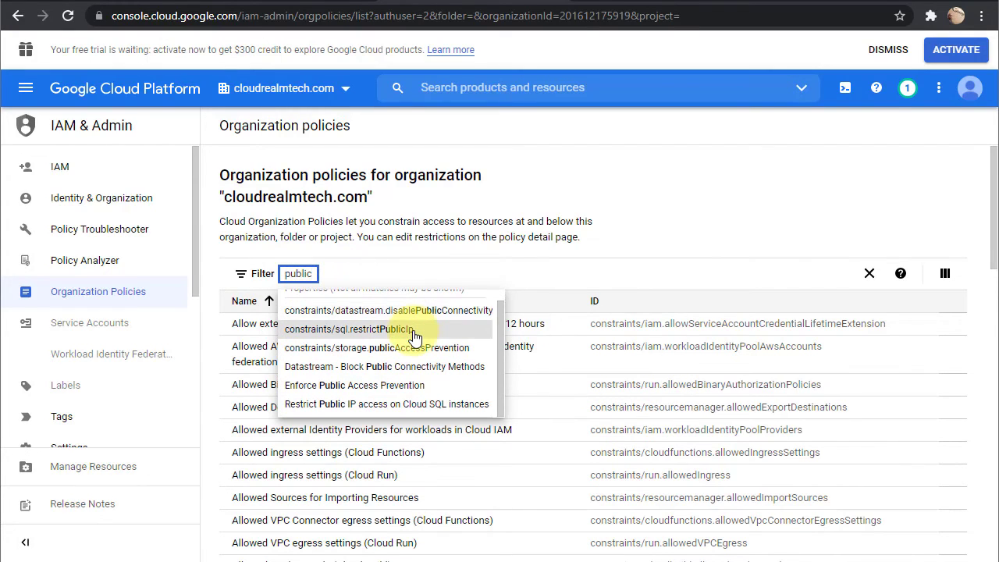
pyautogui.press('Down')
pyautogui.press('Down')
pyautogui.press('Down')
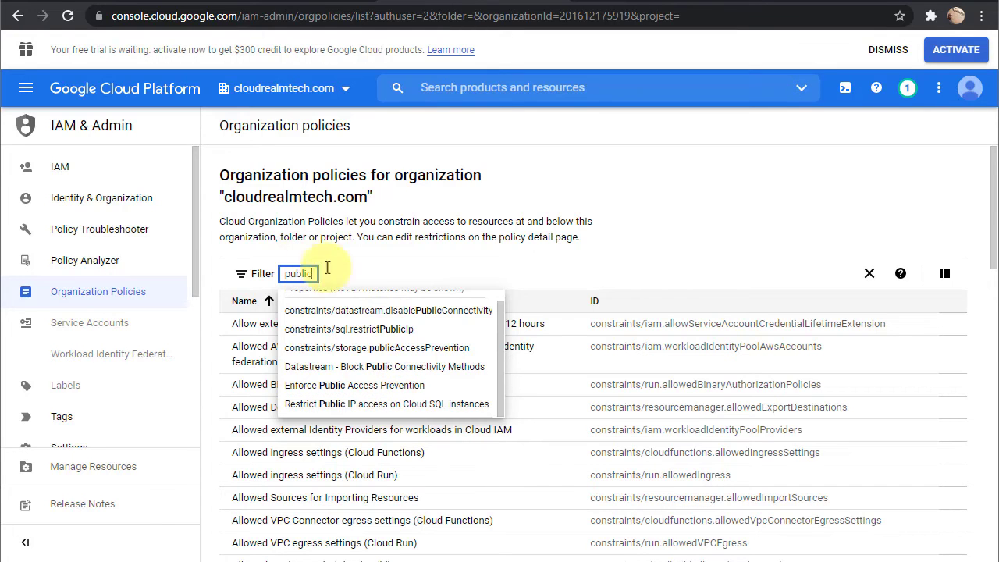
pyautogui.click(234, 88)
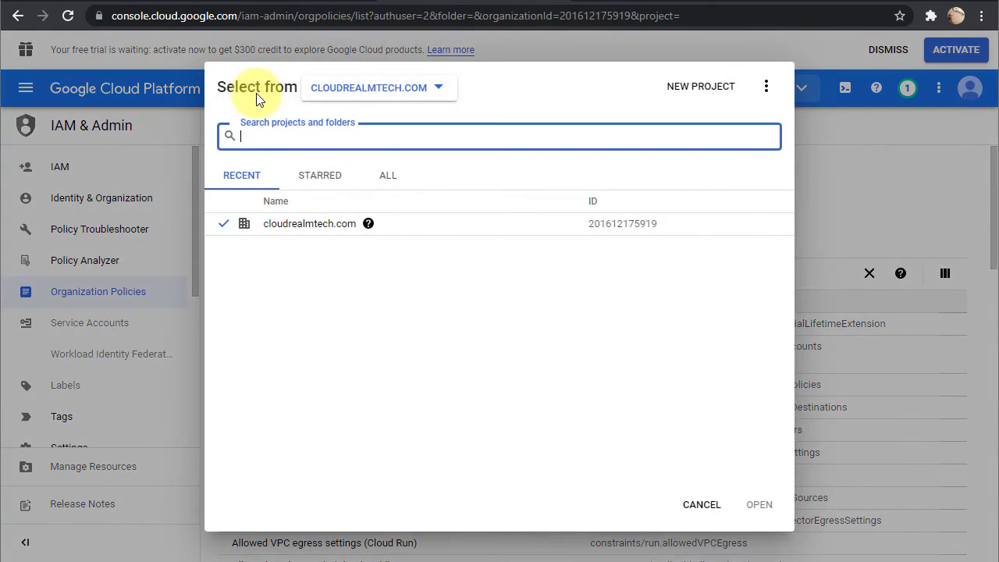
# View the cloudrealmtech.com organization's IAM permissions, then switch to the Google Admin console home.
pyautogui.click(768, 86)
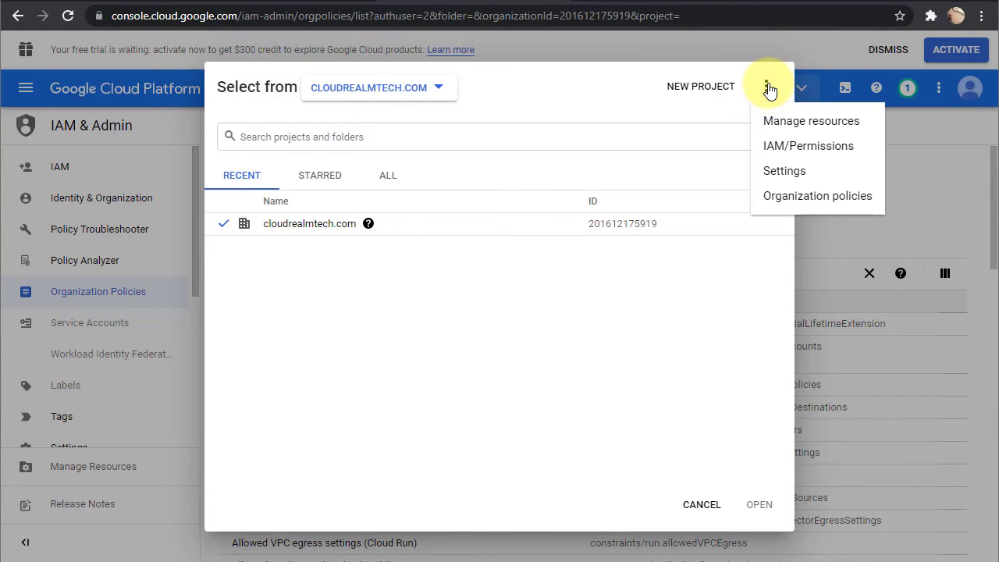
pyautogui.click(796, 148)
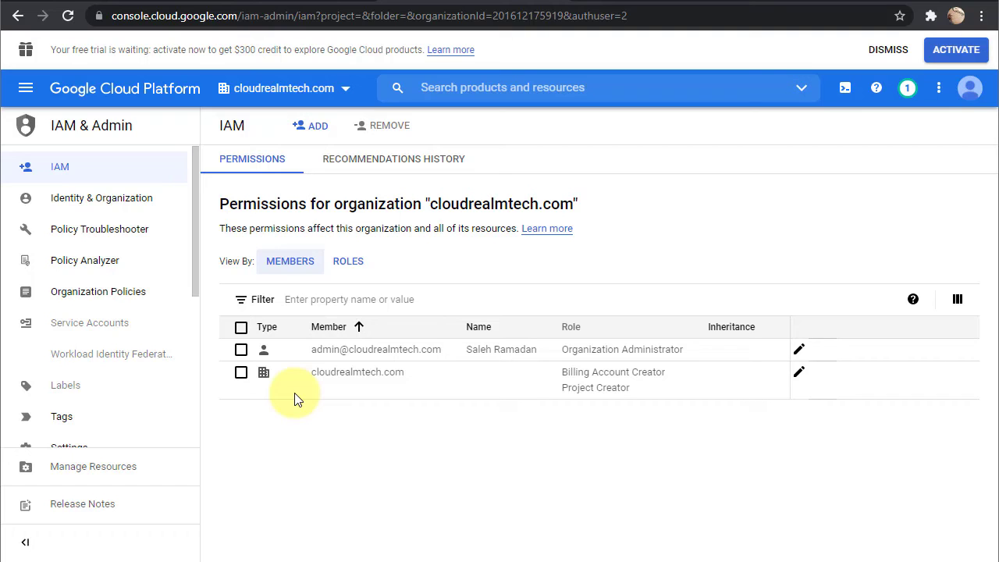
pyautogui.click(246, 2)
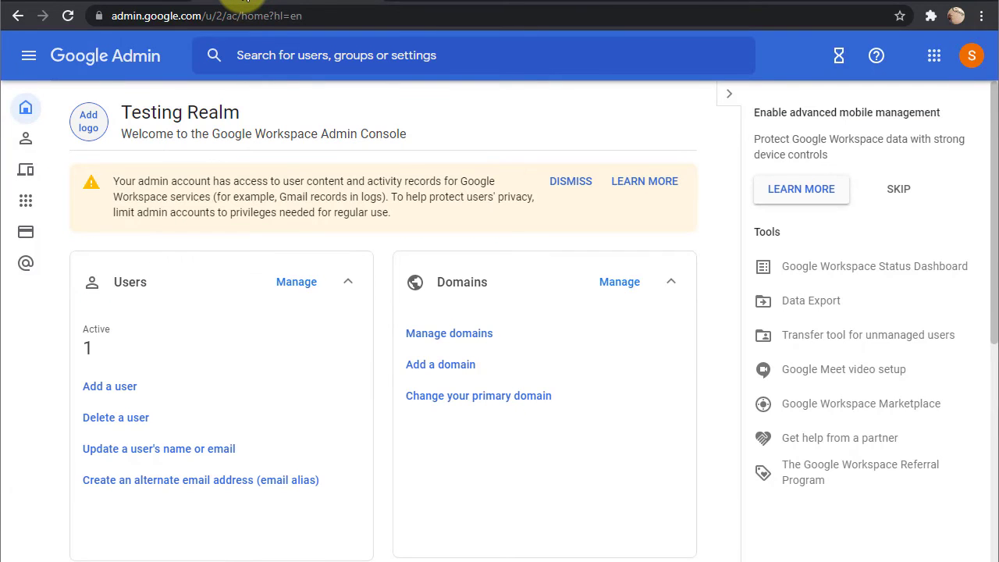
# Browse the Admin console home and reveal the remaining admin sections with Show more.
pyautogui.scroll(-4, 244, 1)
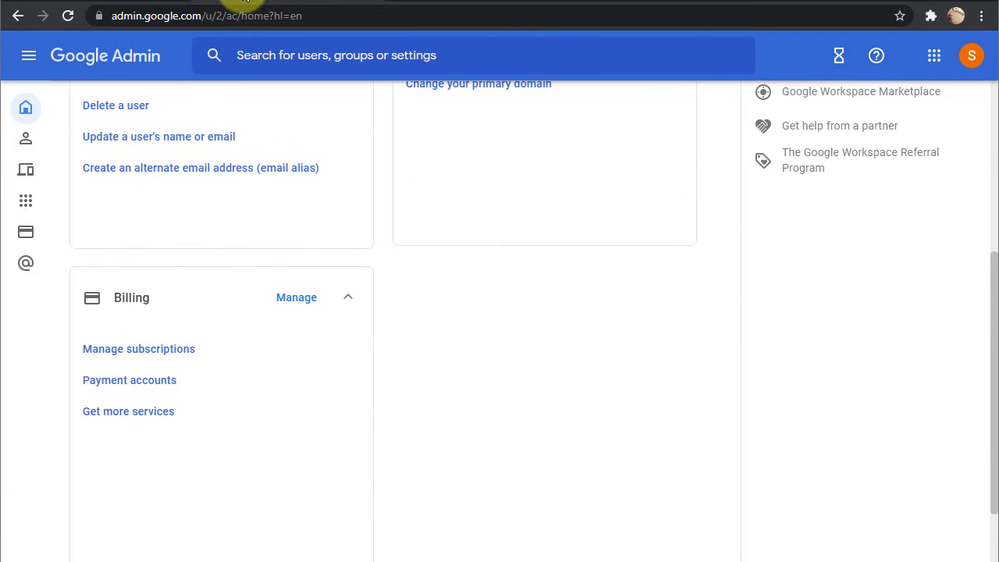
pyautogui.scroll(3, 444, 398)
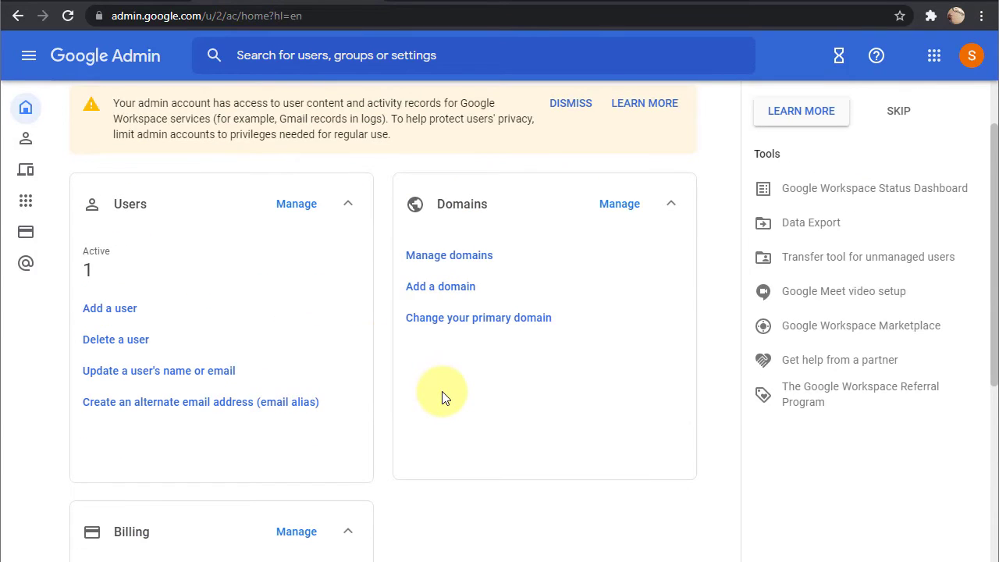
pyautogui.scroll(-4, 441, 398)
pyautogui.scroll(1, 442, 397)
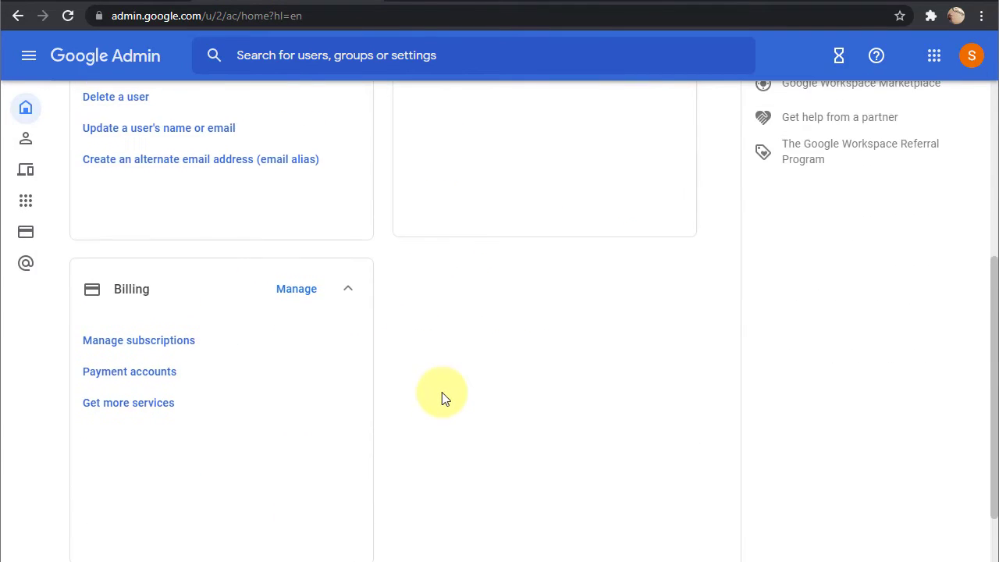
pyautogui.scroll(-1, 437, 422)
pyautogui.click(411, 538)
# Open the Groups management page from the Admin console home.
pyautogui.scroll(1, 497, 444)
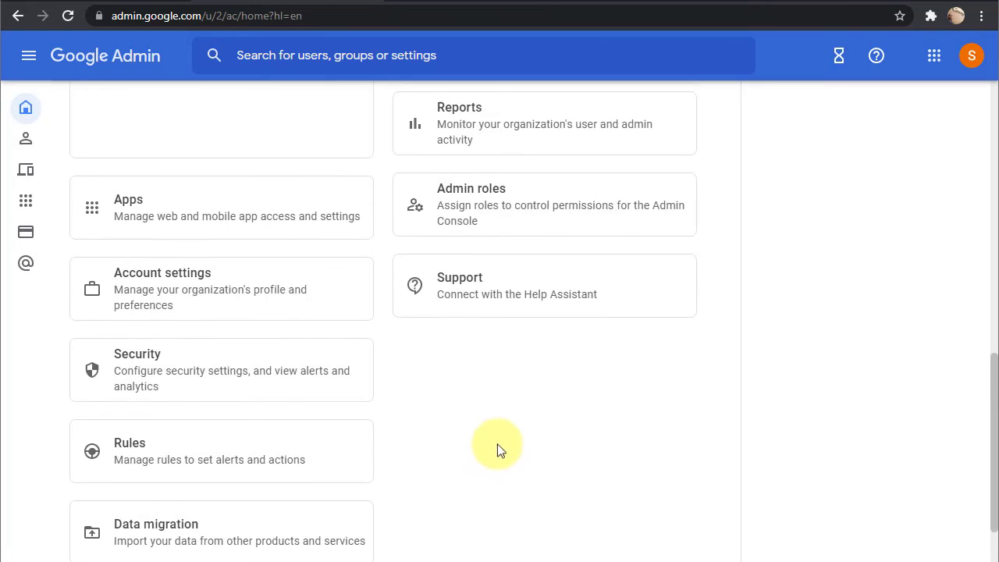
pyautogui.scroll(3, 503, 438)
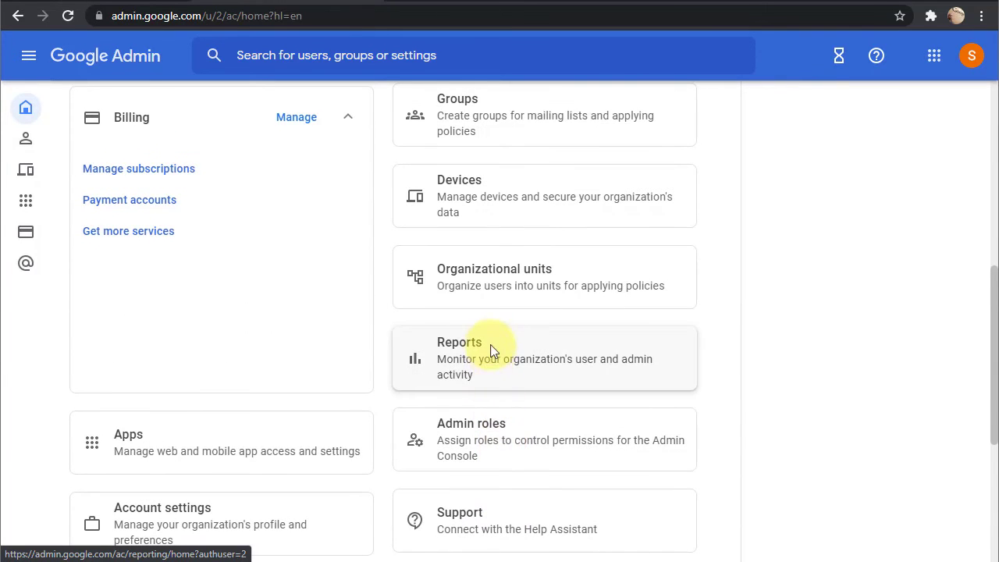
pyautogui.scroll(3, 492, 351)
pyautogui.click(492, 351)
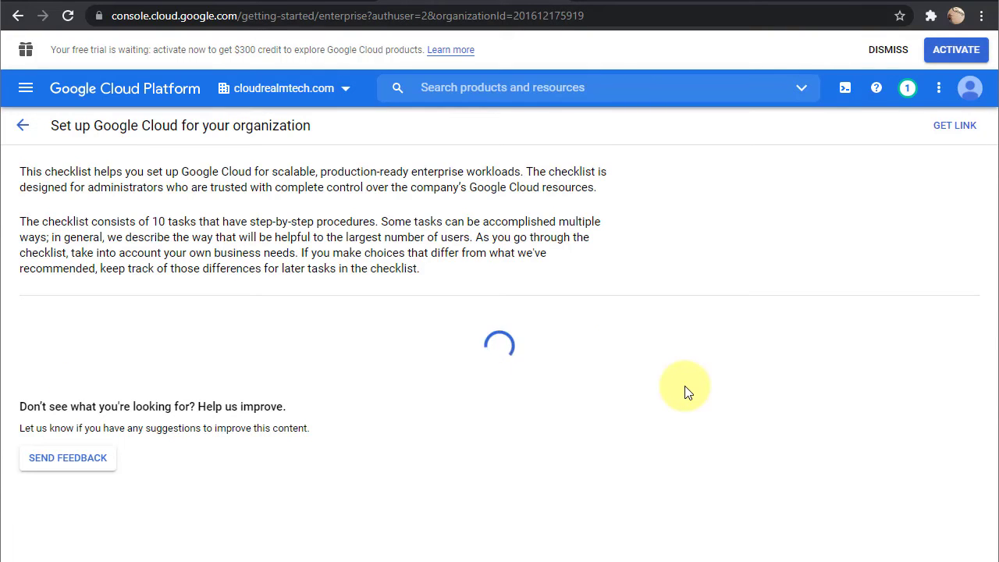
# Skim the setup checklist, then read Define your resource hierarchy in the enterprise best practices guide.
pyautogui.scroll(-1, 616, 339)
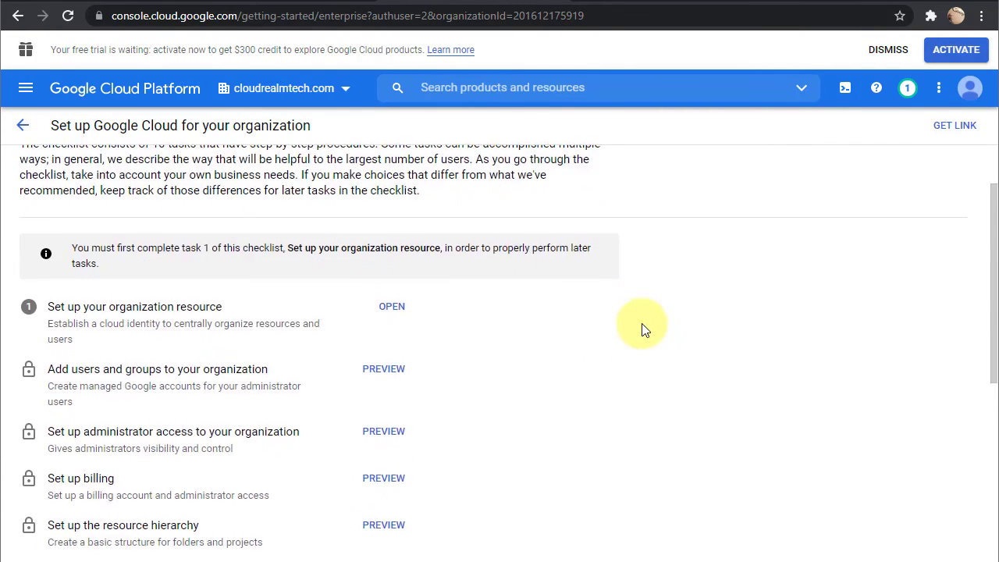
pyautogui.scroll(-5, 574, 316)
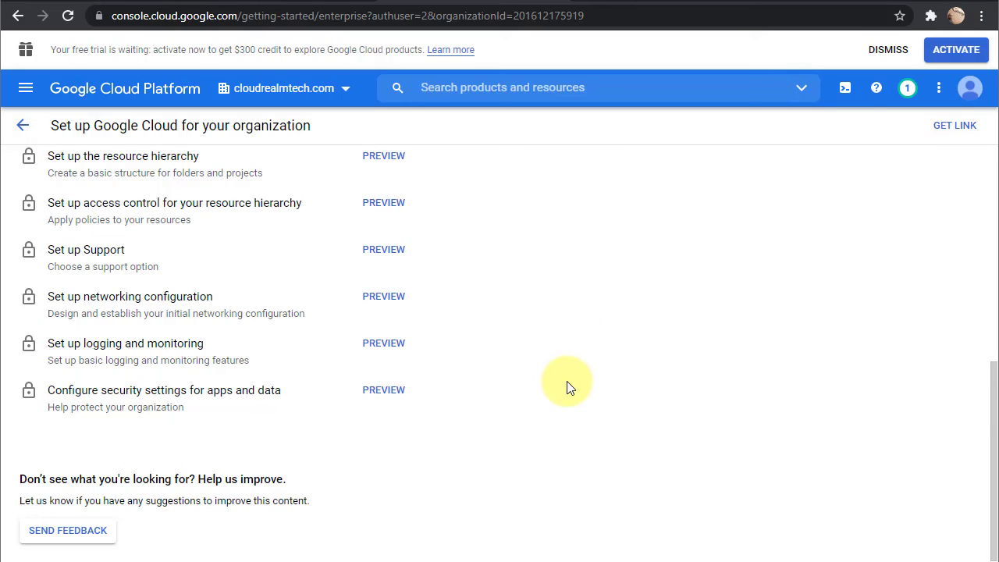
pyautogui.hotkey('ctrl', 'Tab')
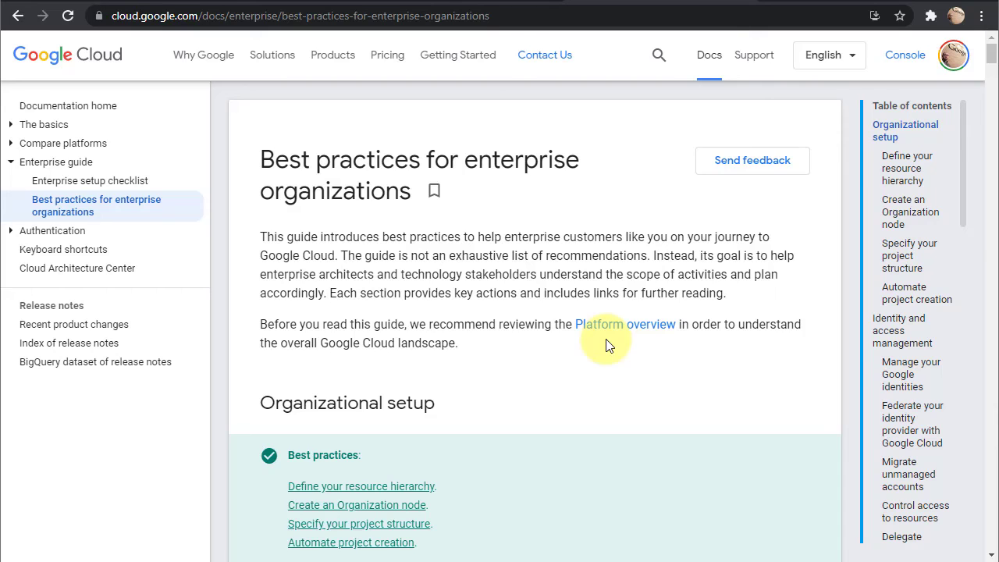
pyautogui.scroll(-5, 609, 346)
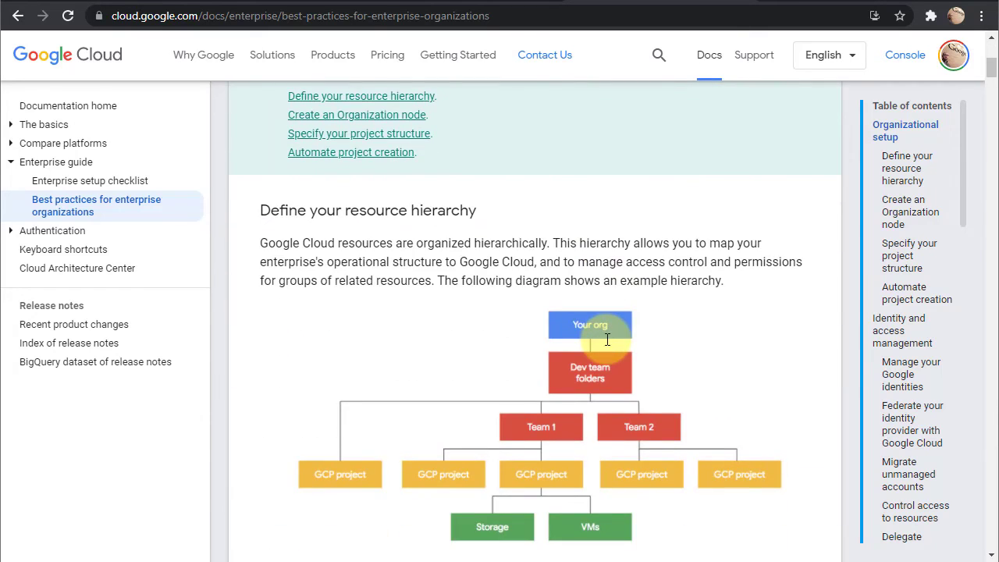